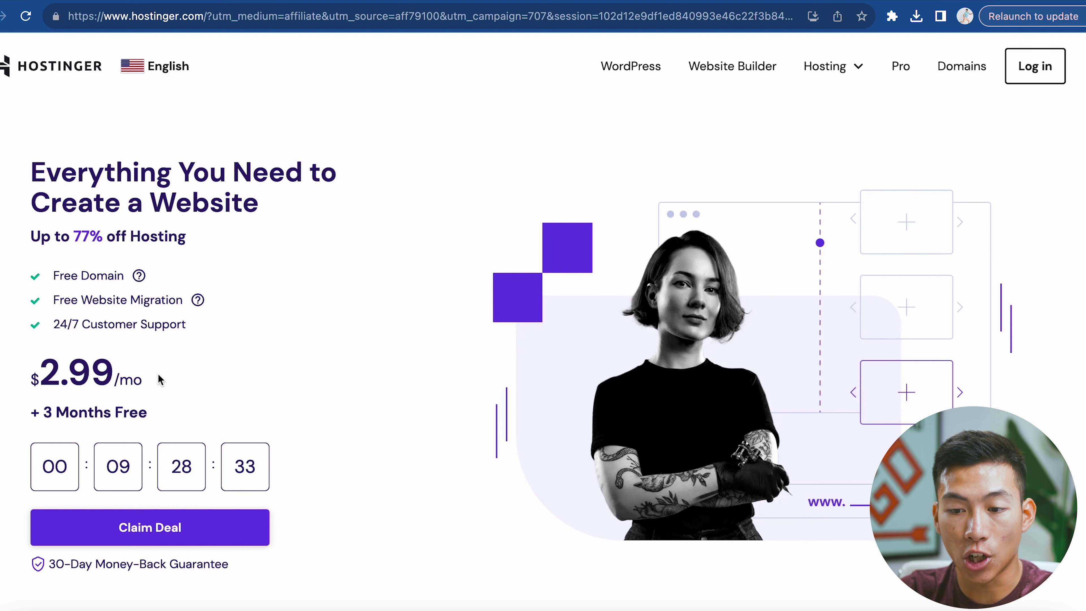
Step: Scroll the Hostinger homepage to the $2.99/mo hosting offer with 3 months free
scroll(159, 378, "down", 2)
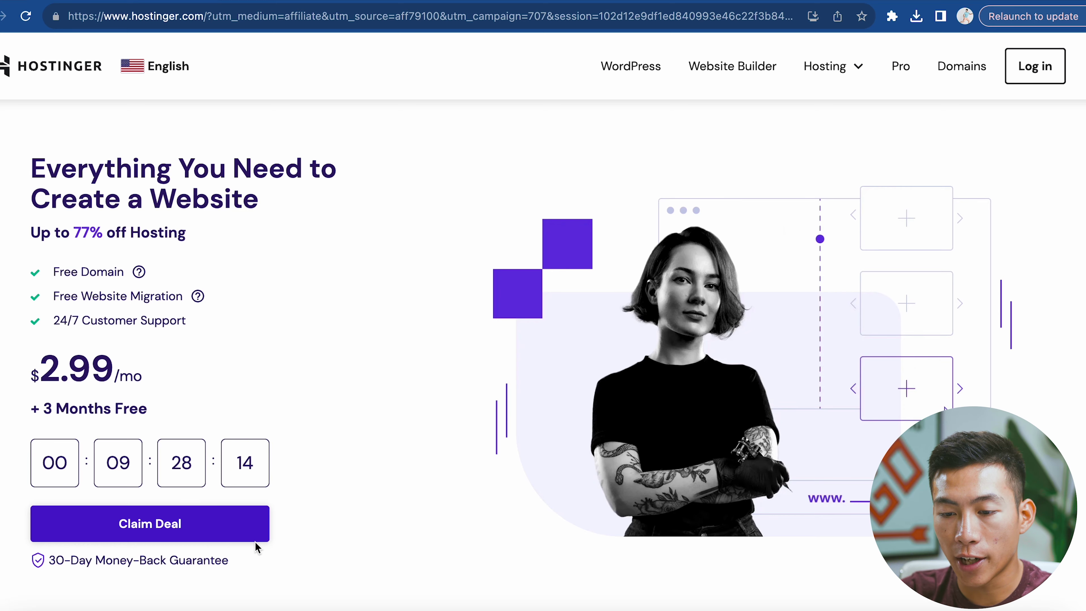
Step: Compare the hosting plans' features and add the Premium plan to the cart
left_click(207, 531)
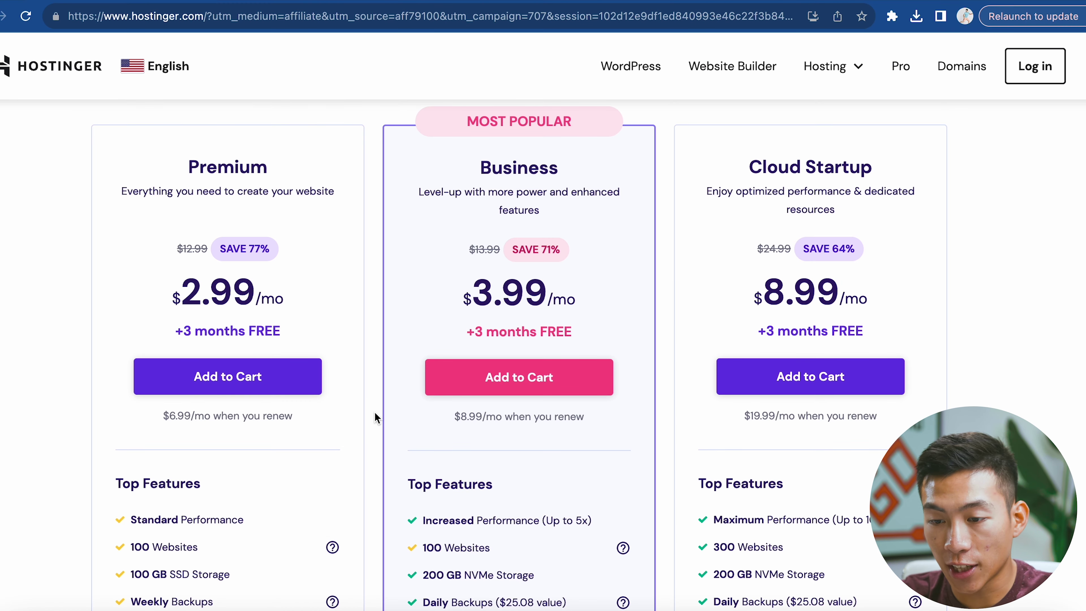
scroll(375, 412, "down", 8)
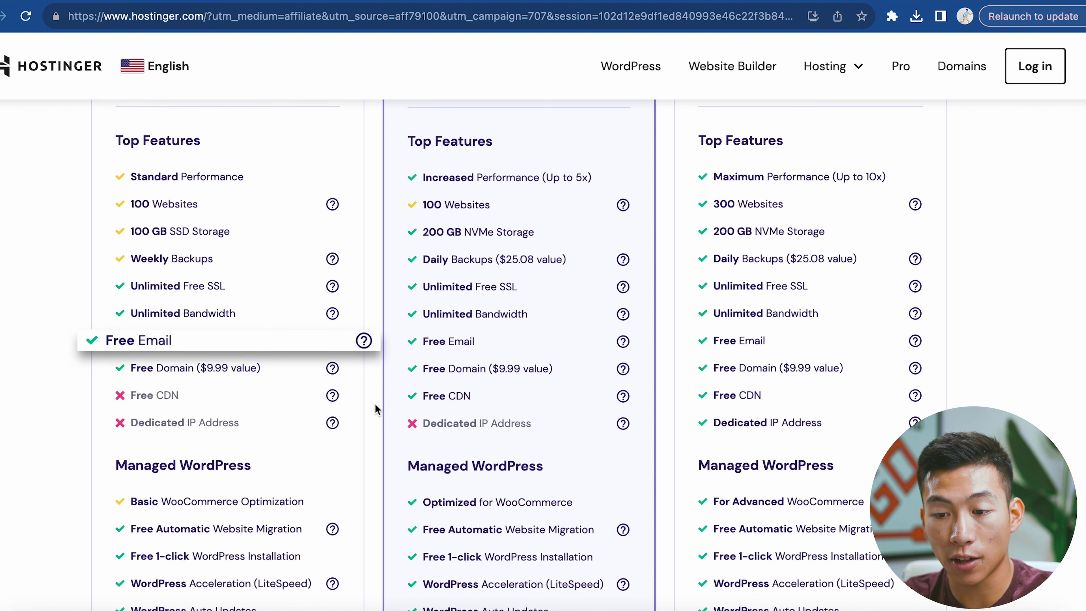
scroll(375, 408, "up", 9)
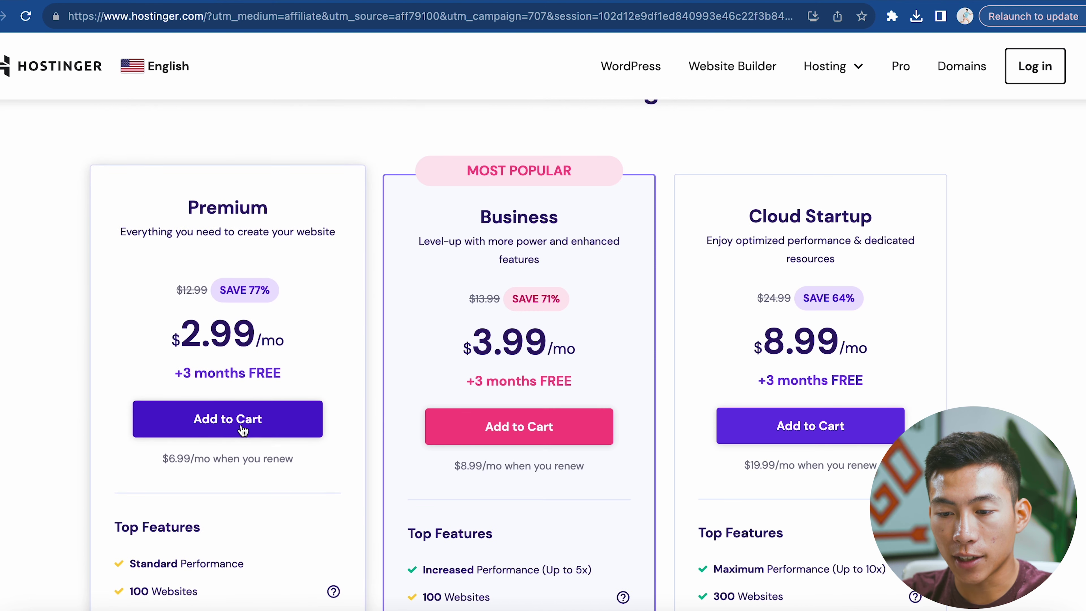
left_click(259, 424)
Step: Switch the Premium Web Hosting billing period to 12 months for $41.88
scroll(317, 486, "down", 4)
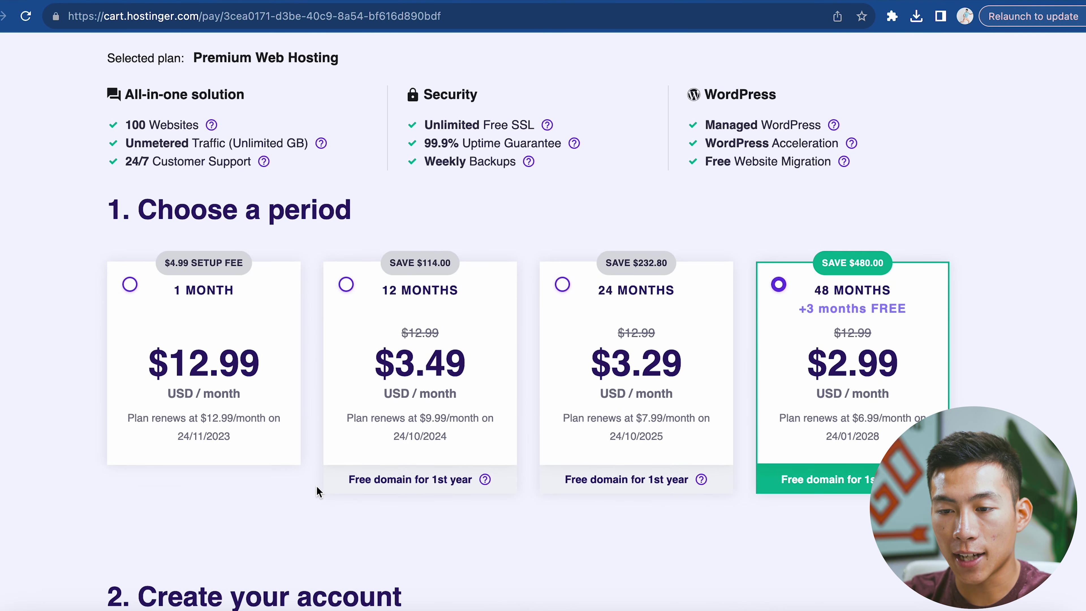
scroll(313, 479, "down", 1)
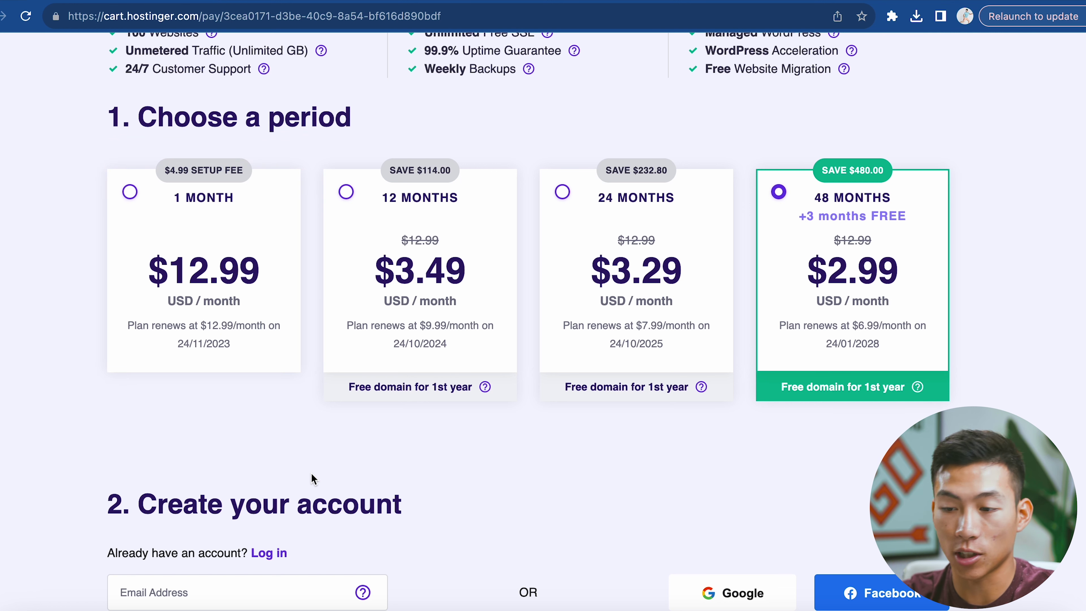
left_click(476, 288)
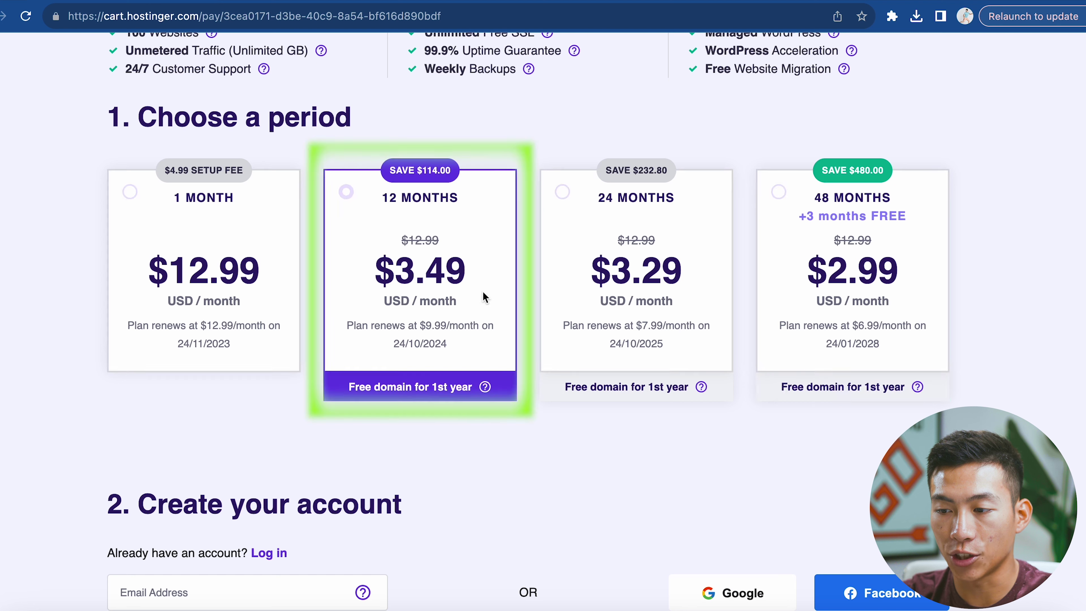
Step: Apply coupon code MYFIRSTWEBSITE so the order total becomes $37.69
scroll(334, 289, "down", 10)
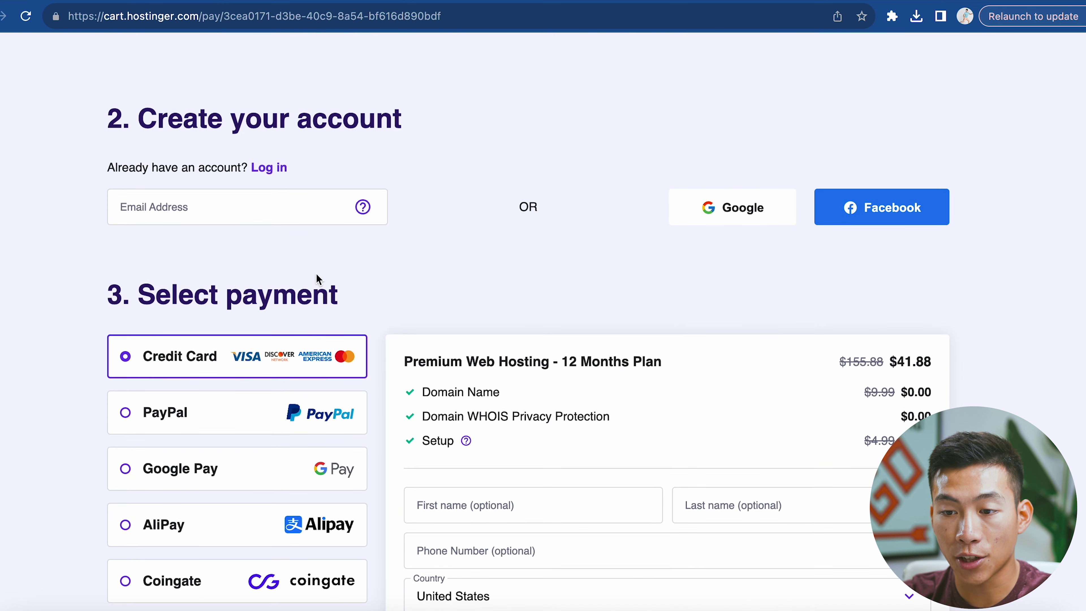
scroll(545, 281, "down", 7)
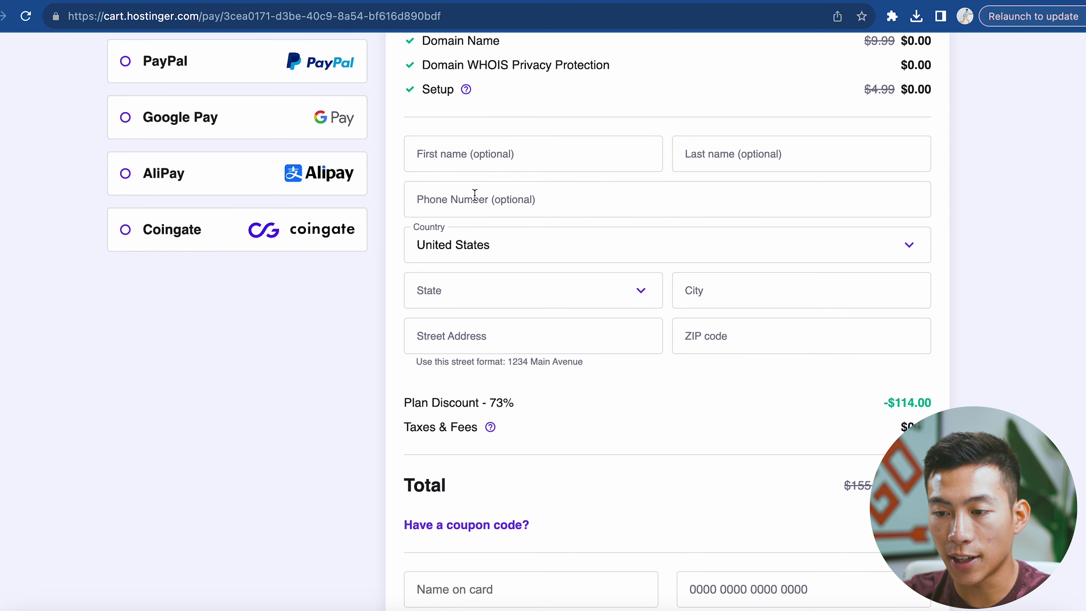
scroll(538, 287, "down", 4)
scroll(537, 279, "down", 2)
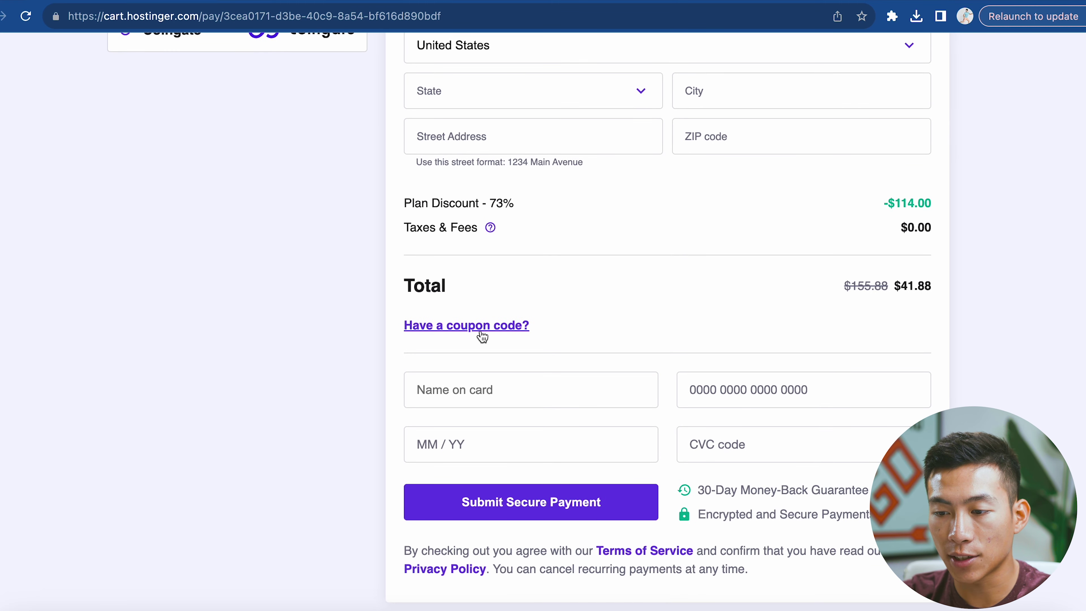
left_click(491, 333)
scroll(585, 344, "down", 2)
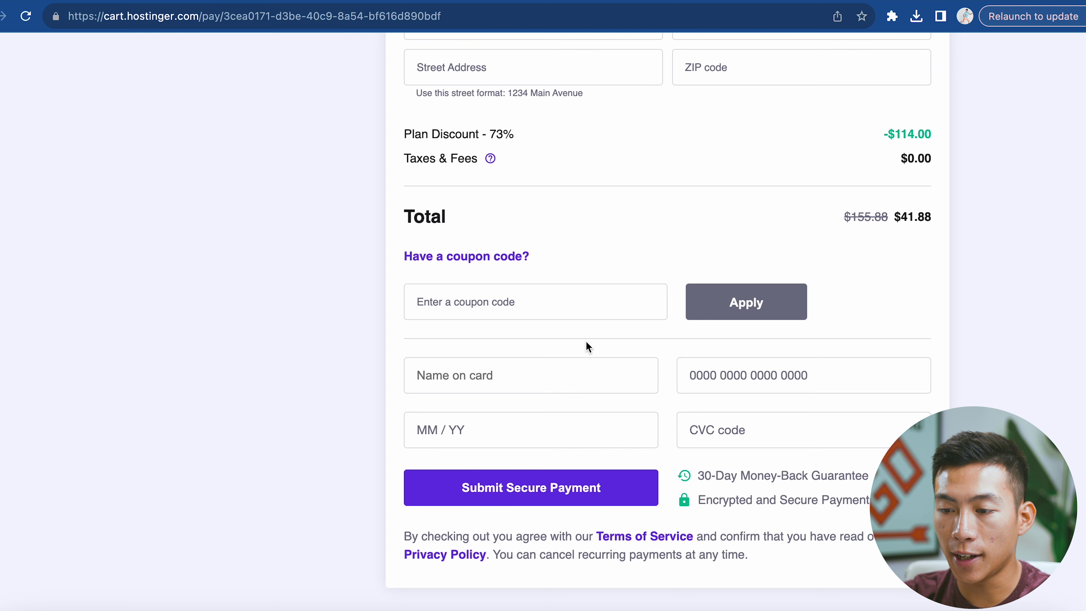
left_click(511, 296)
type("MYFIRSTWEBSITE")
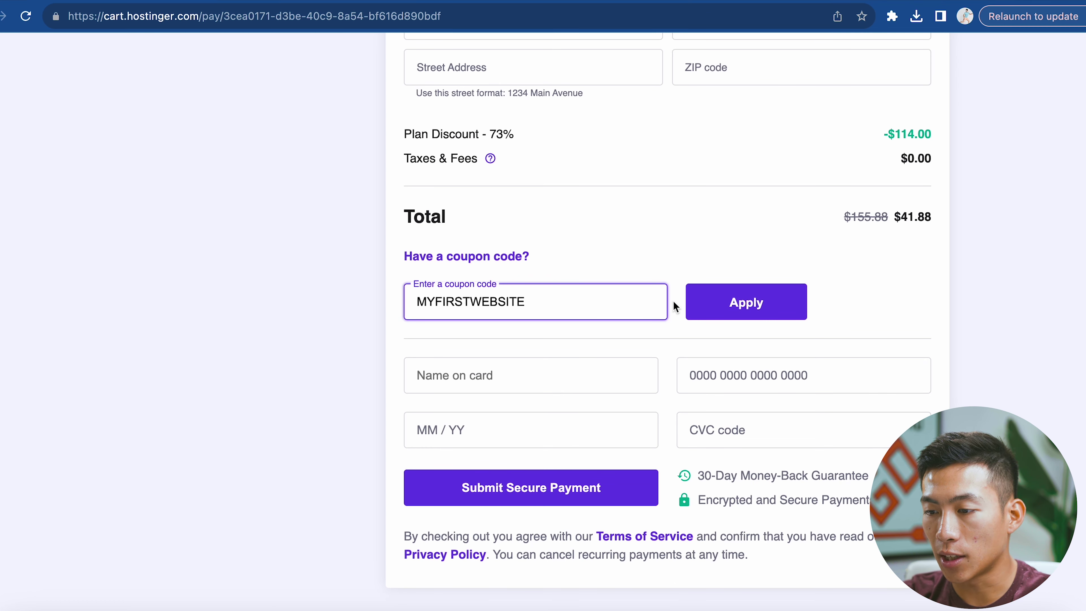
left_click(703, 310)
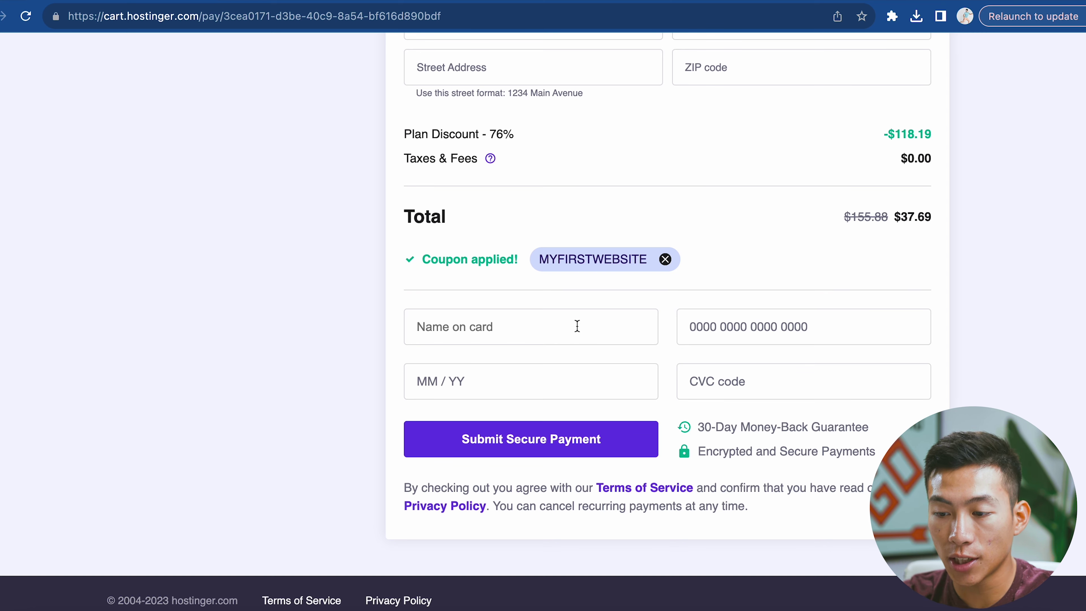
scroll(617, 425, "down", 1)
Step: Pay for the order, then start setting up the Premium plan as a new website
left_click(620, 420)
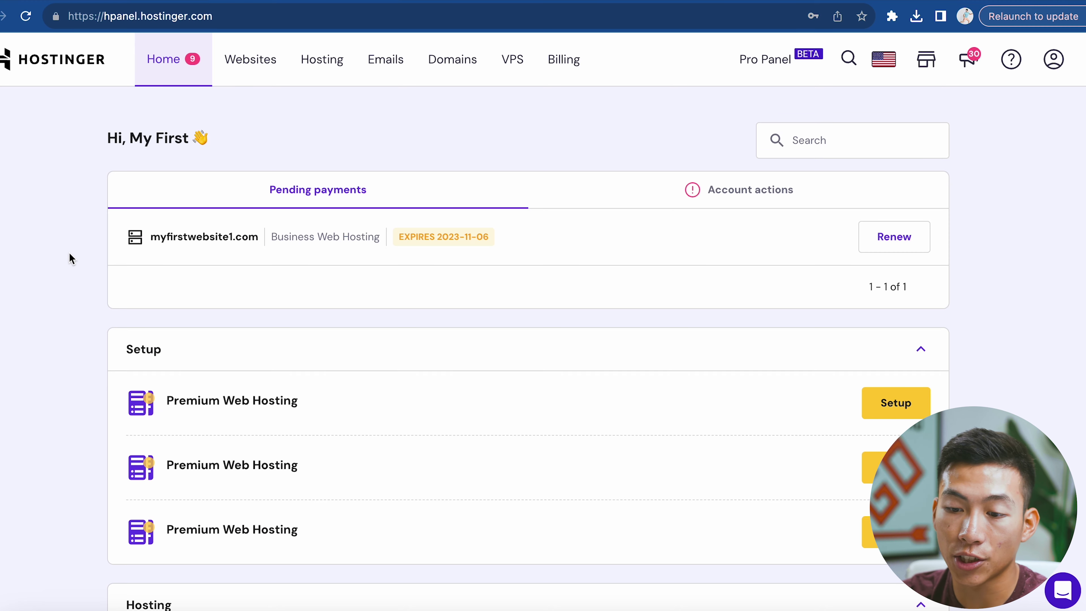
scroll(70, 253, "down", 3)
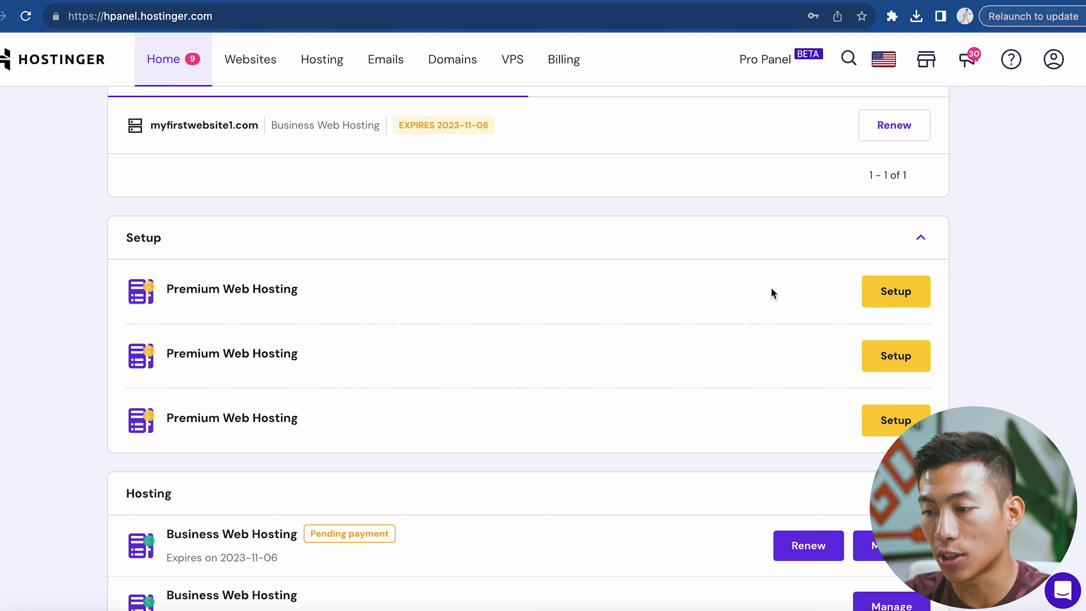
left_click(868, 301)
left_click(546, 478)
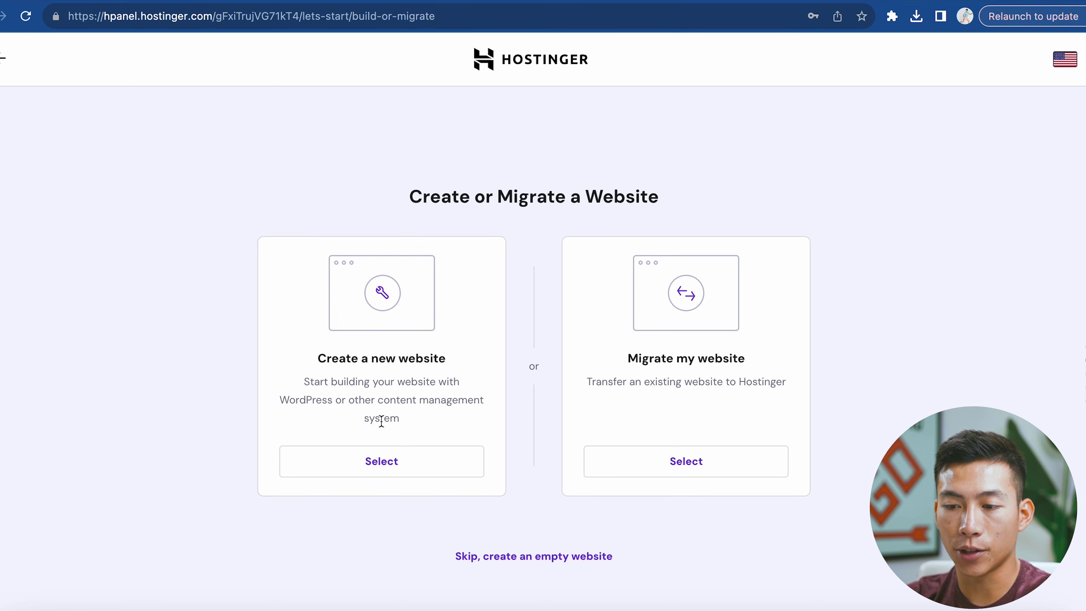
left_click(381, 460)
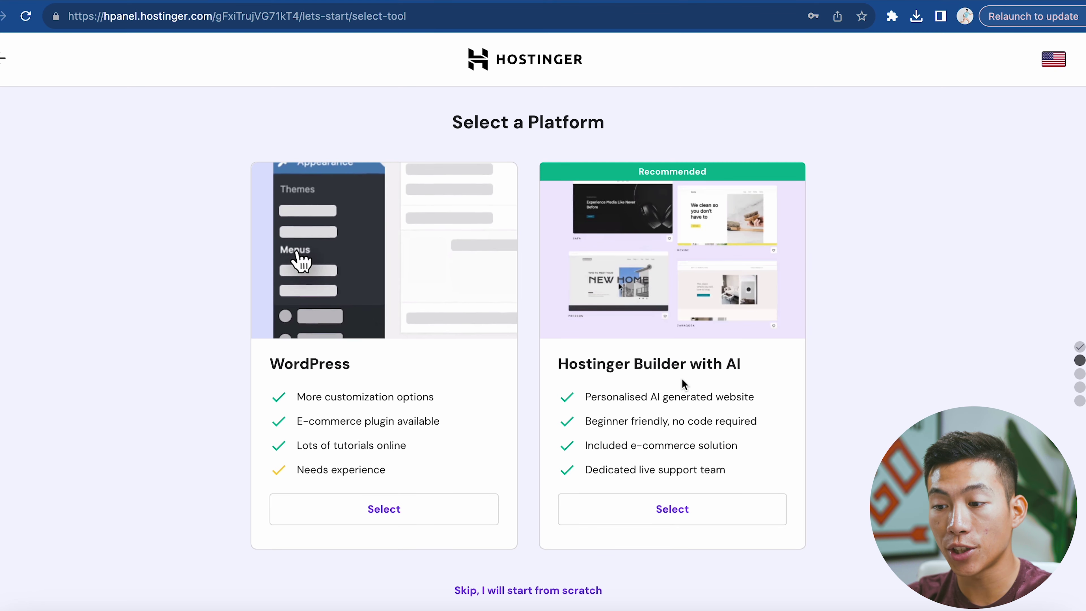
scroll(683, 382, "down", 1)
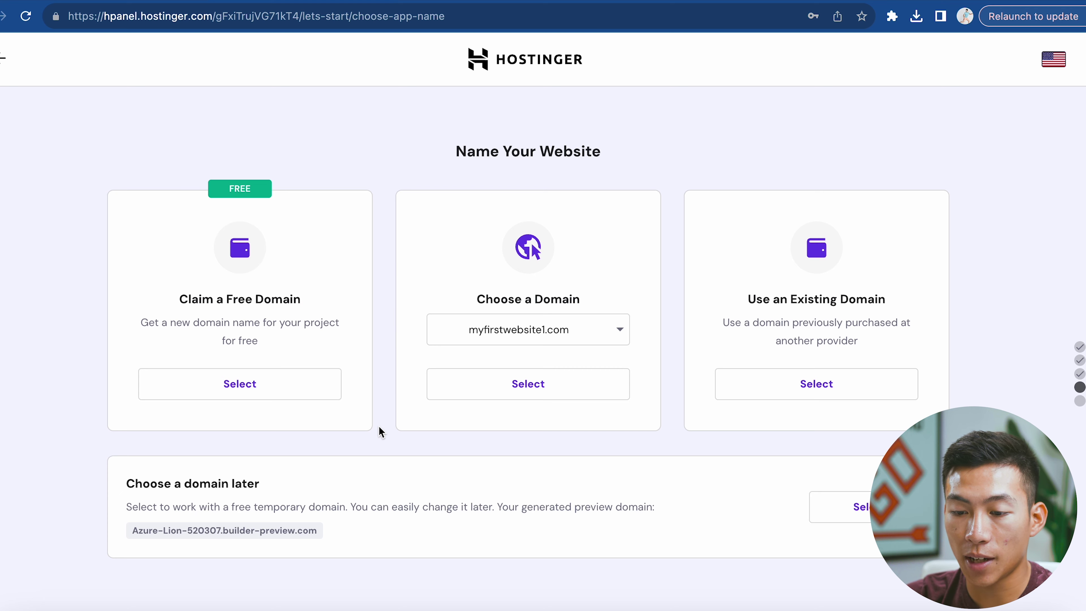
Step: Claim and register myfirstaiwebsite.com as the site's free .com domain
left_click(282, 392)
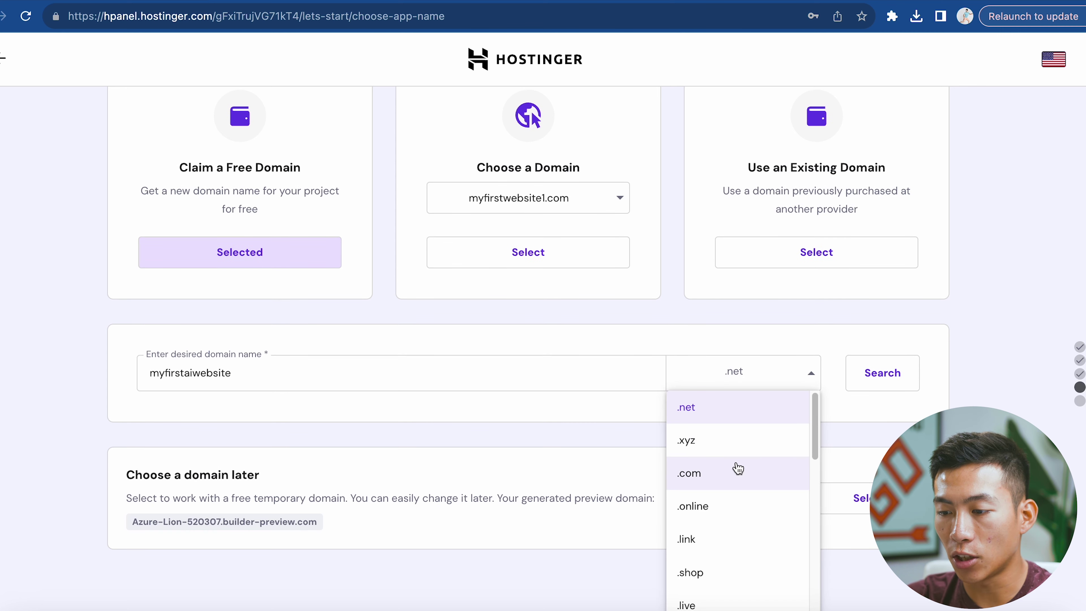
left_click(729, 472)
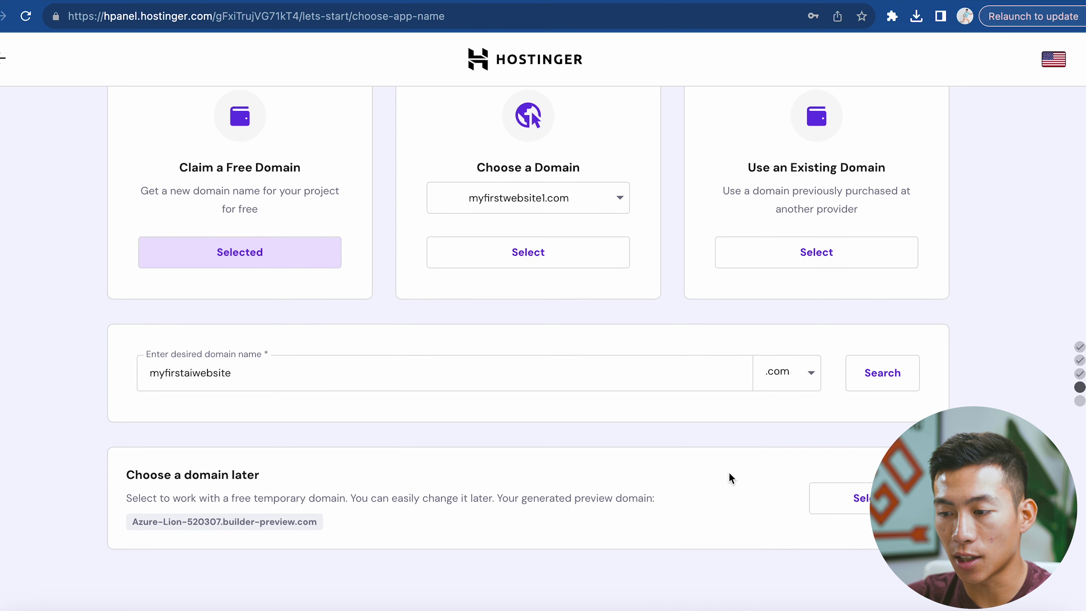
left_click(876, 385)
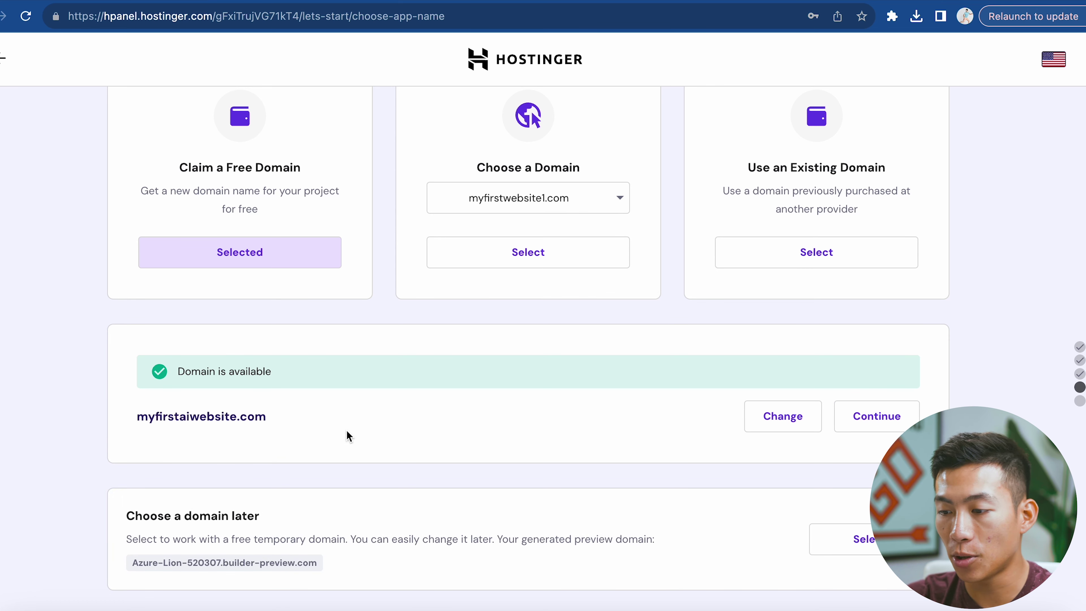
left_click(877, 416)
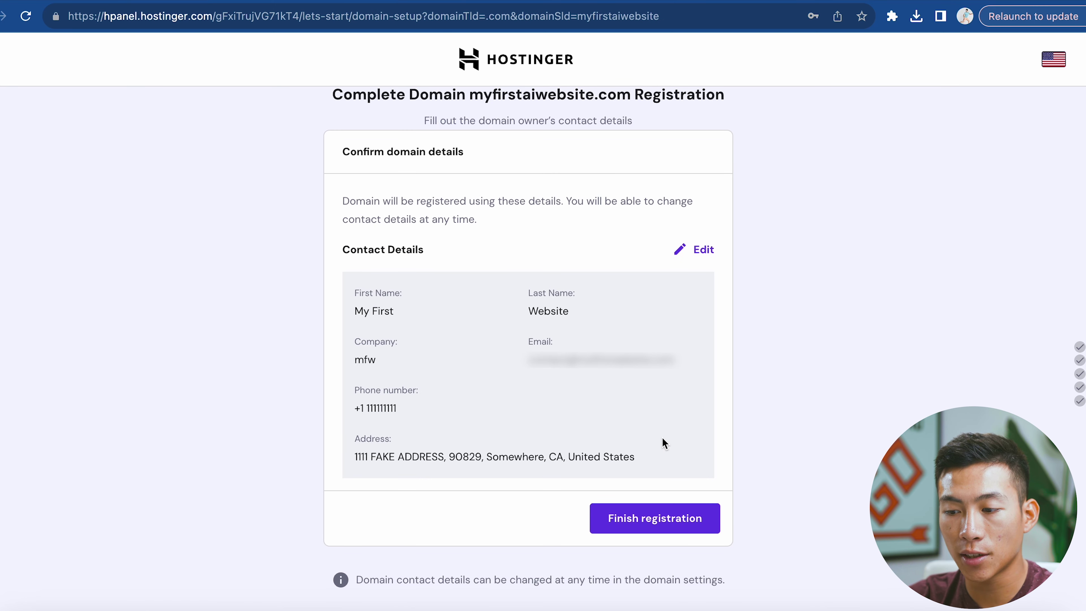
left_click(657, 529)
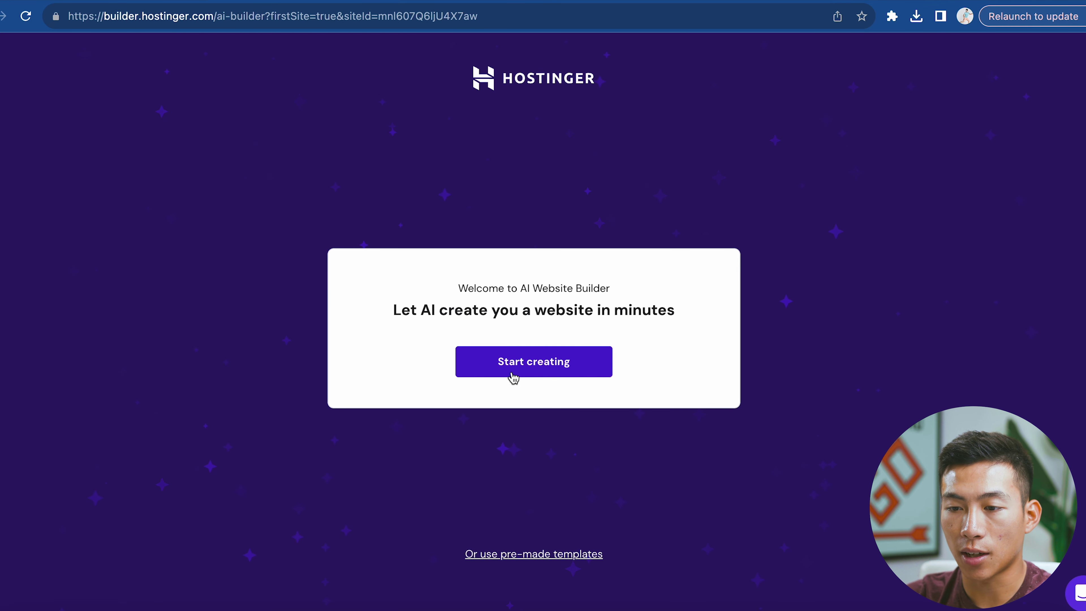
Step: Generate the FoodieFusionBlog Blog-type site with the AI builder using an example description
left_click(586, 373)
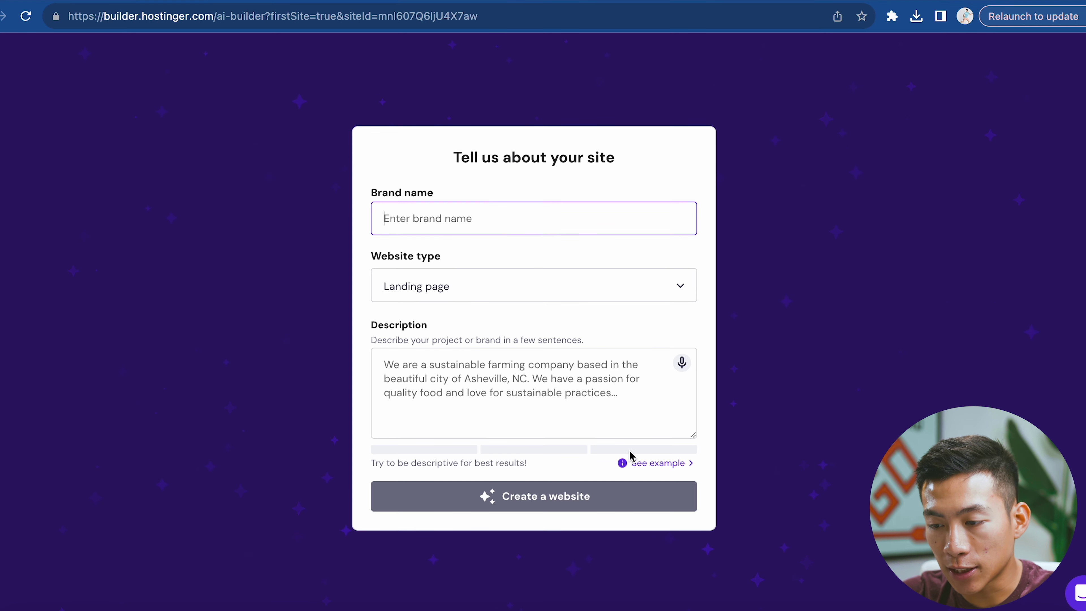
left_click(650, 463)
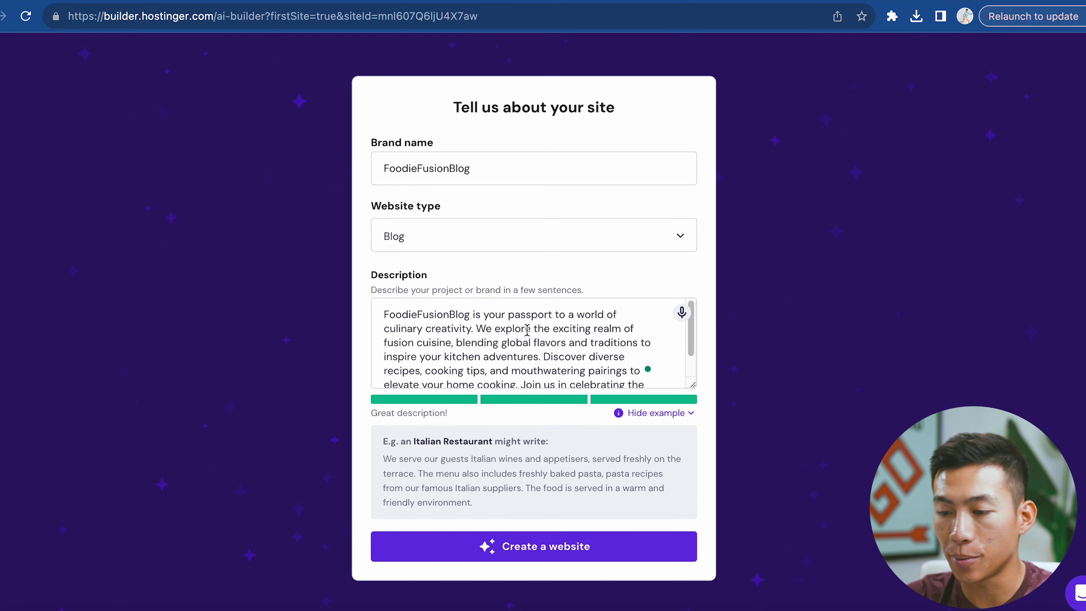
left_click(583, 550)
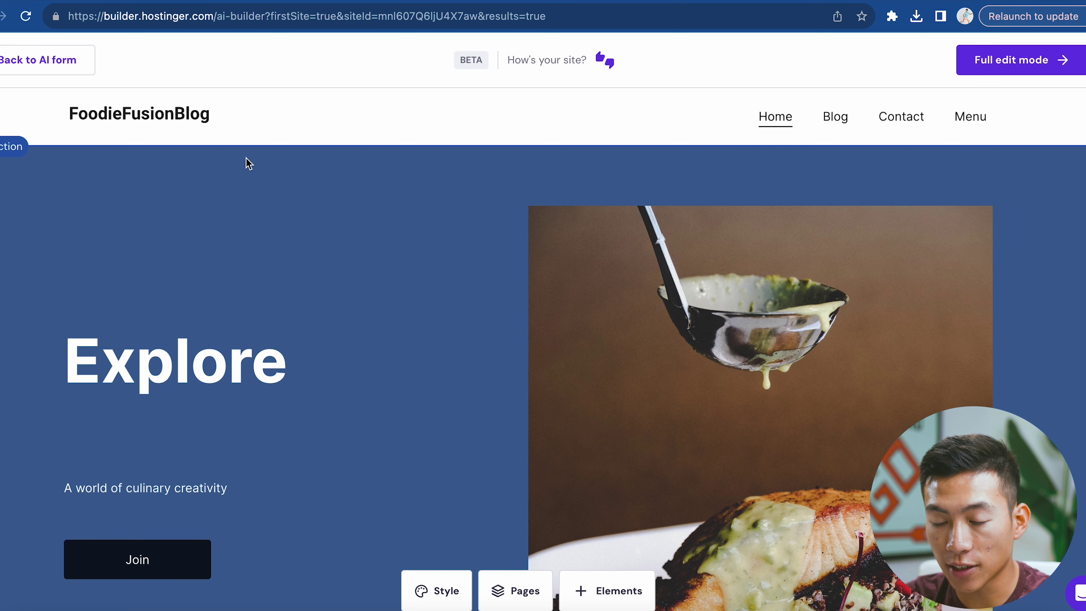
Step: Drag a Product search element into the hero, just beneath the Explore heading
scroll(431, 332, "down", 10)
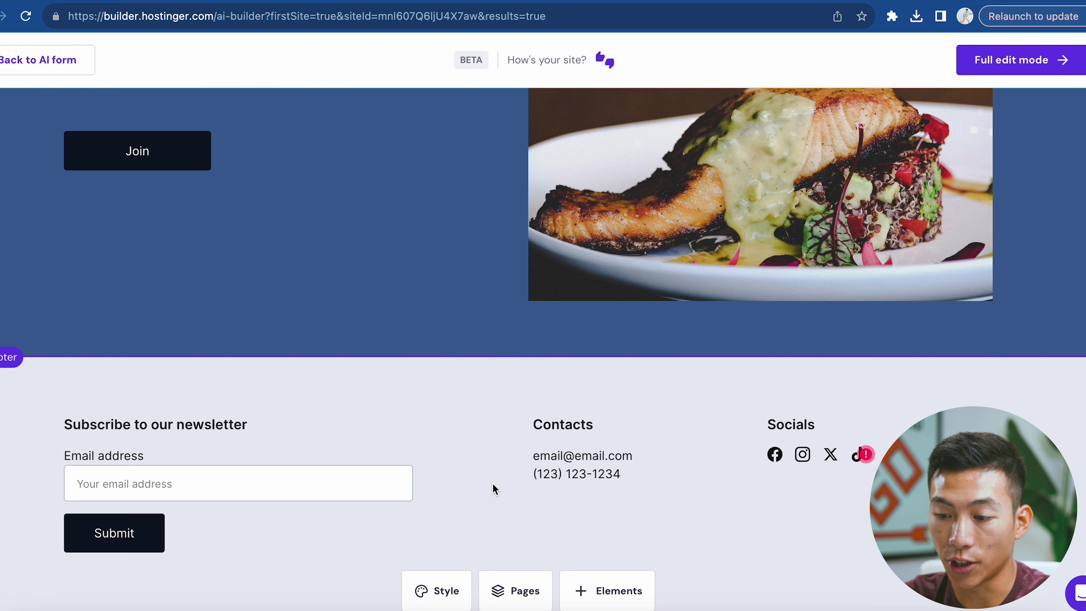
left_click(443, 592)
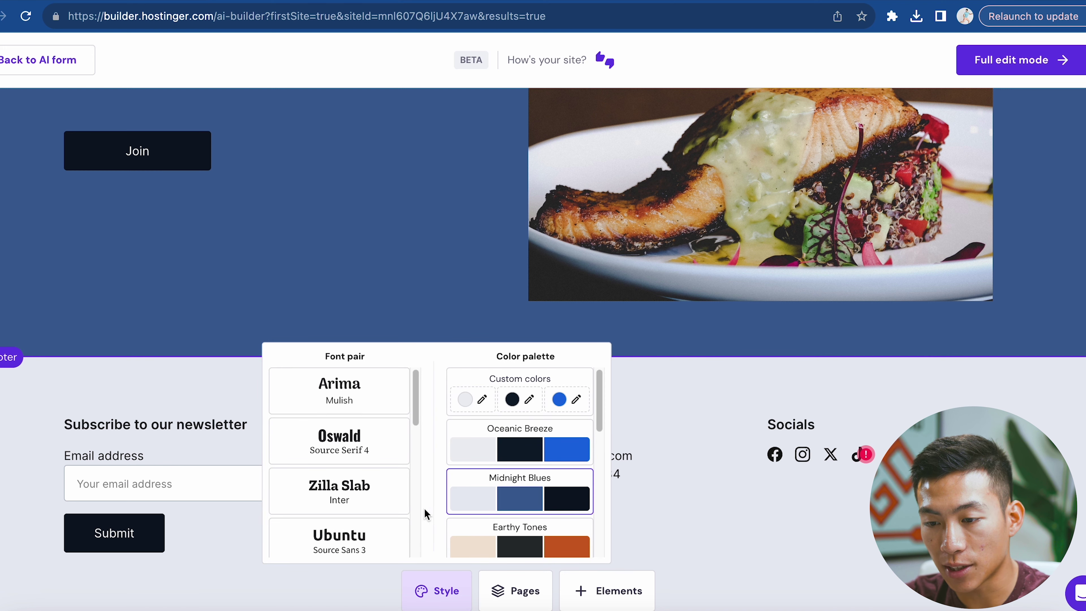
left_click(513, 592)
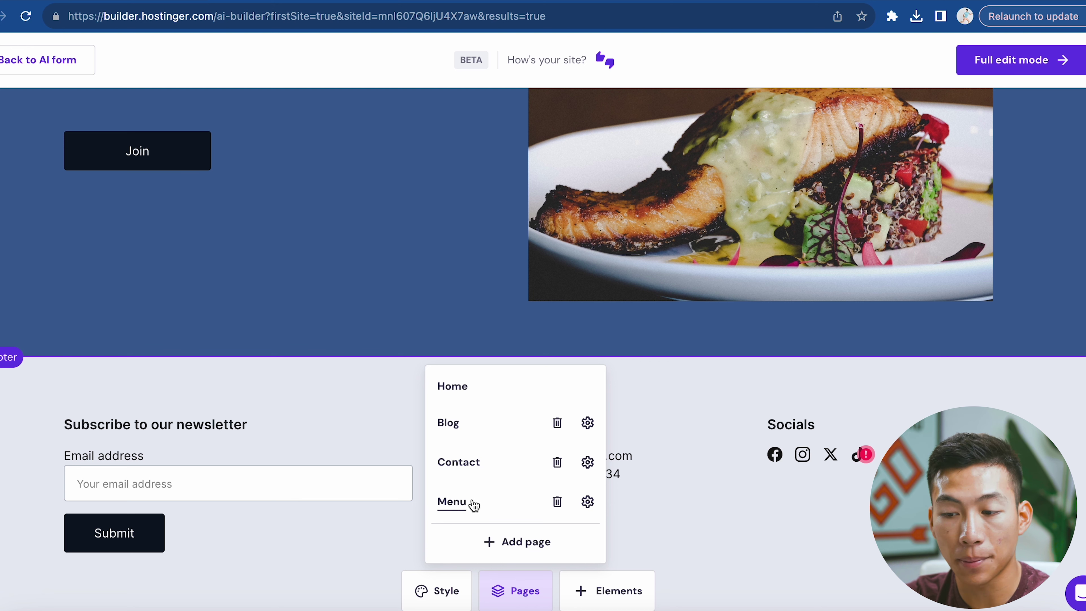
left_click(575, 593)
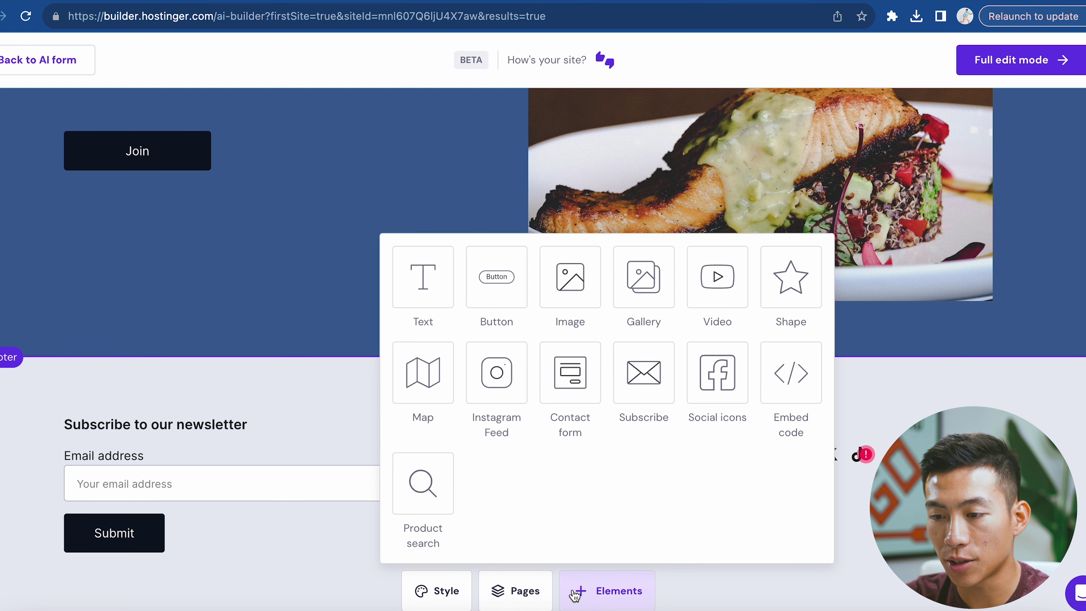
scroll(608, 604, "up", 10)
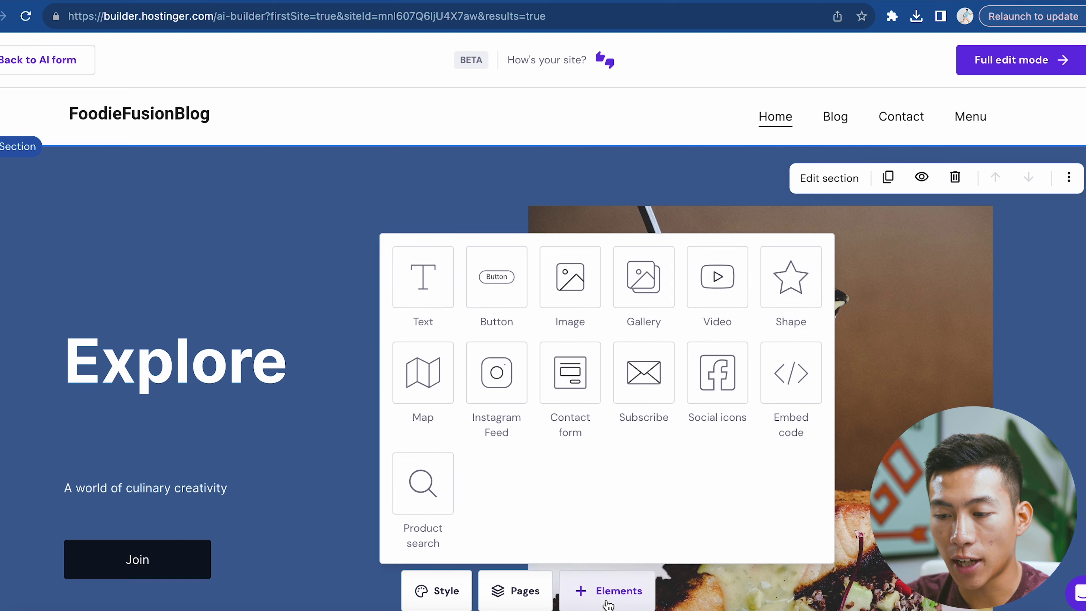
scroll(417, 481, "down", 3)
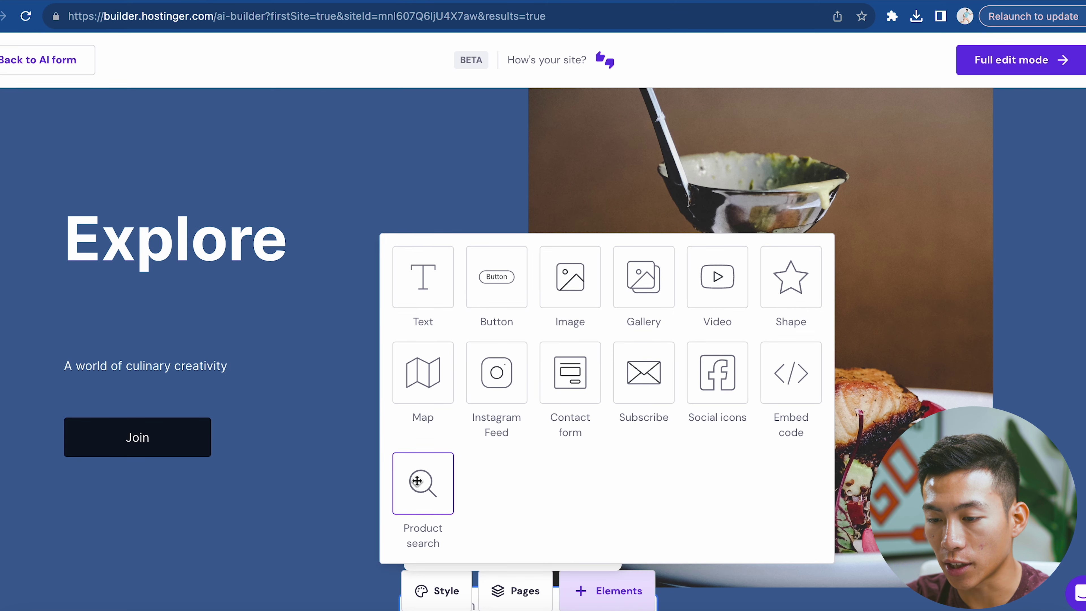
left_click_drag(417, 480, 154, 444)
scroll(574, 166, "up", 9)
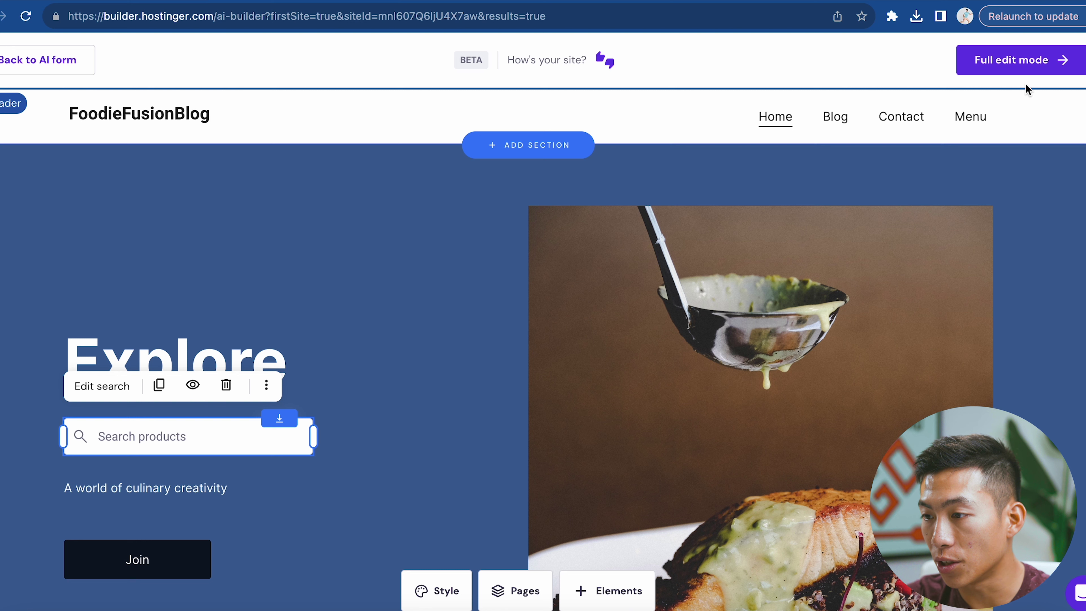
Step: Enter full edit mode, dismiss the setup checklist and section picker, and select the Explore heading
left_click(1021, 66)
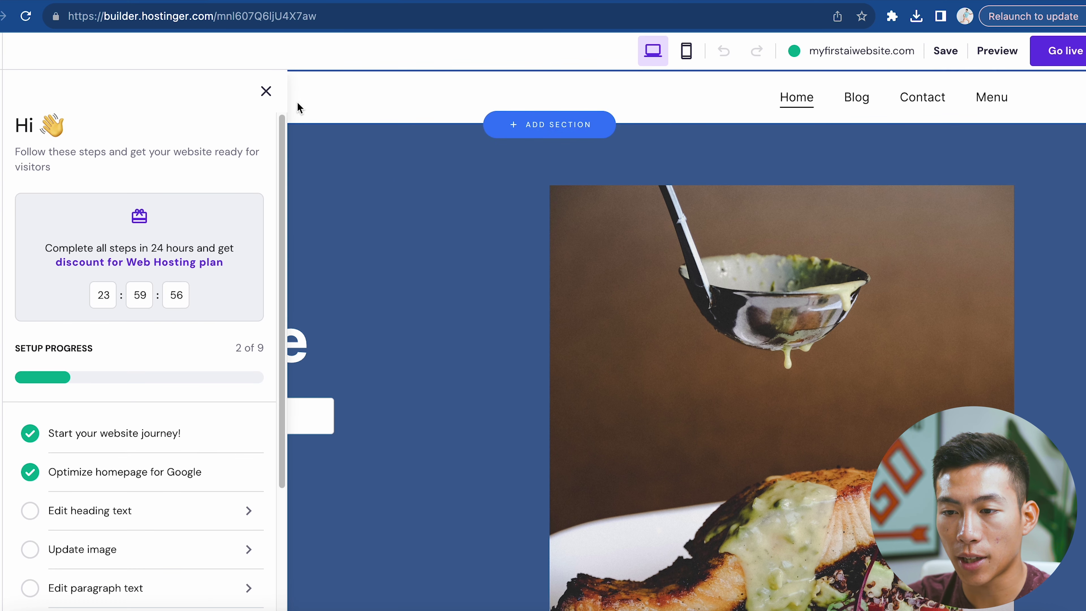
left_click(509, 167)
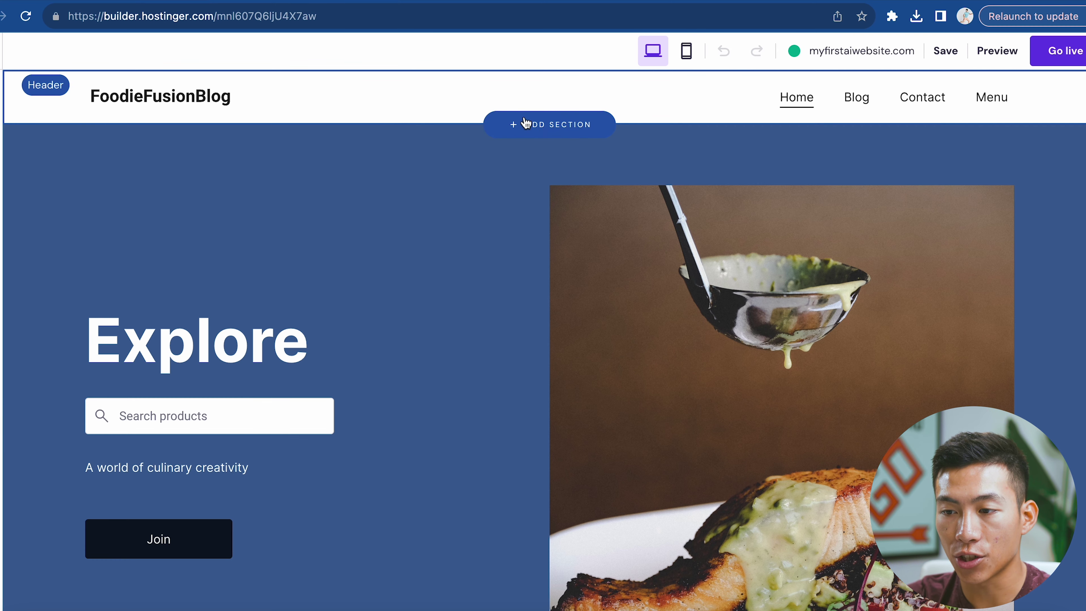
left_click(552, 129)
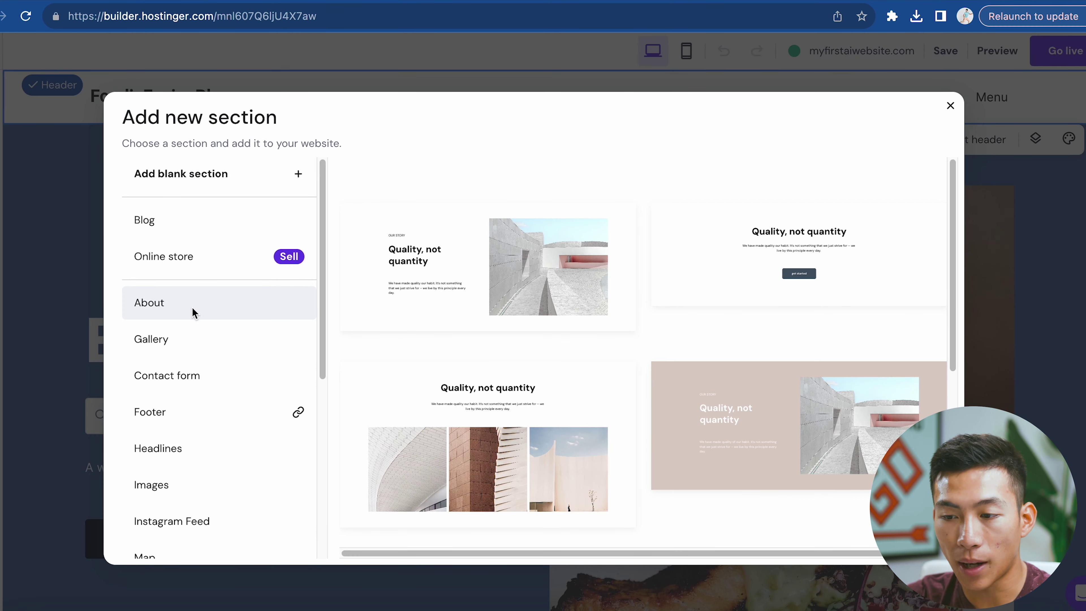
scroll(193, 311, "down", 3)
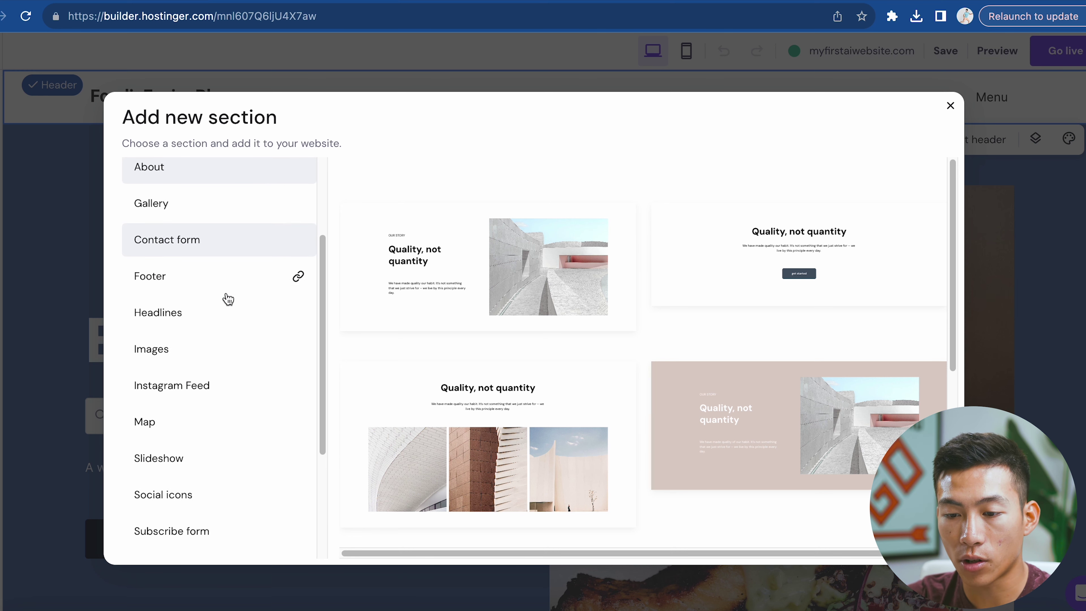
key("Escape")
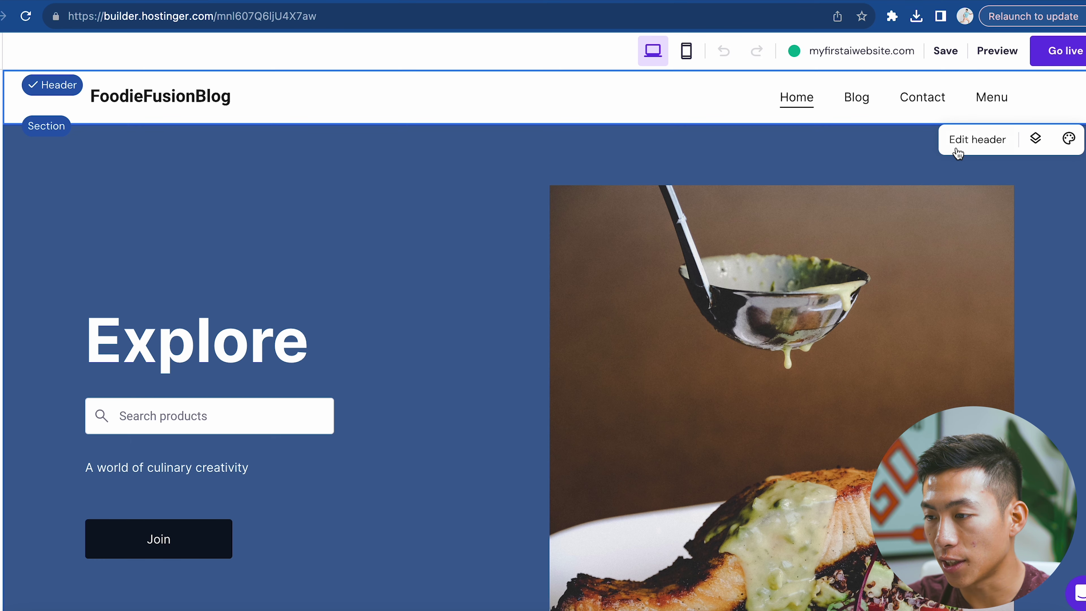
left_click(205, 338)
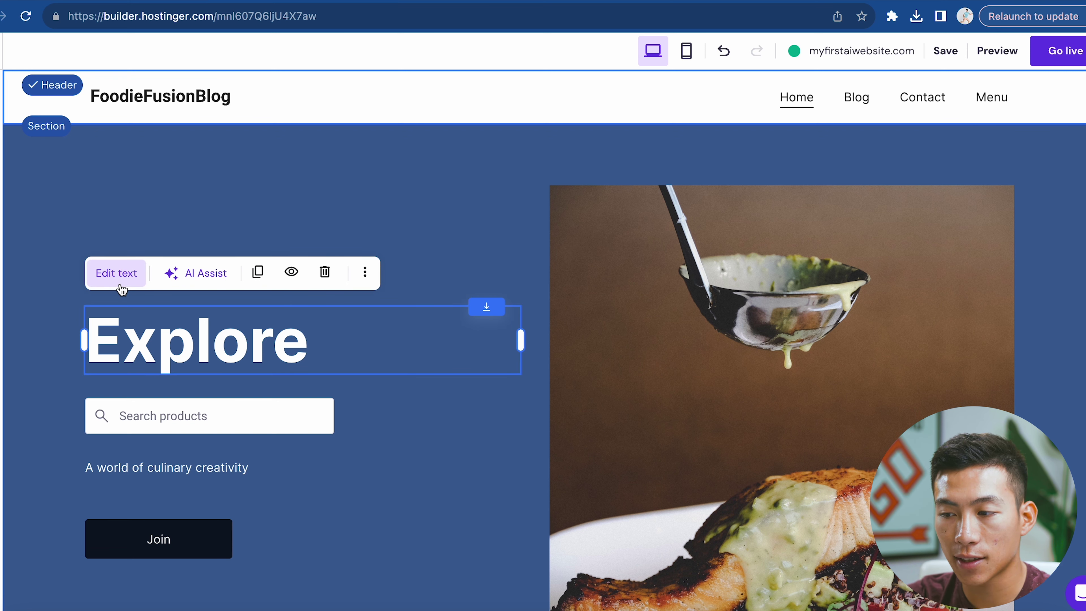
Step: Look through the Add elements, Pages, Styles and AI tools panels, then nudge the Explore heading slightly
left_click(16, 140)
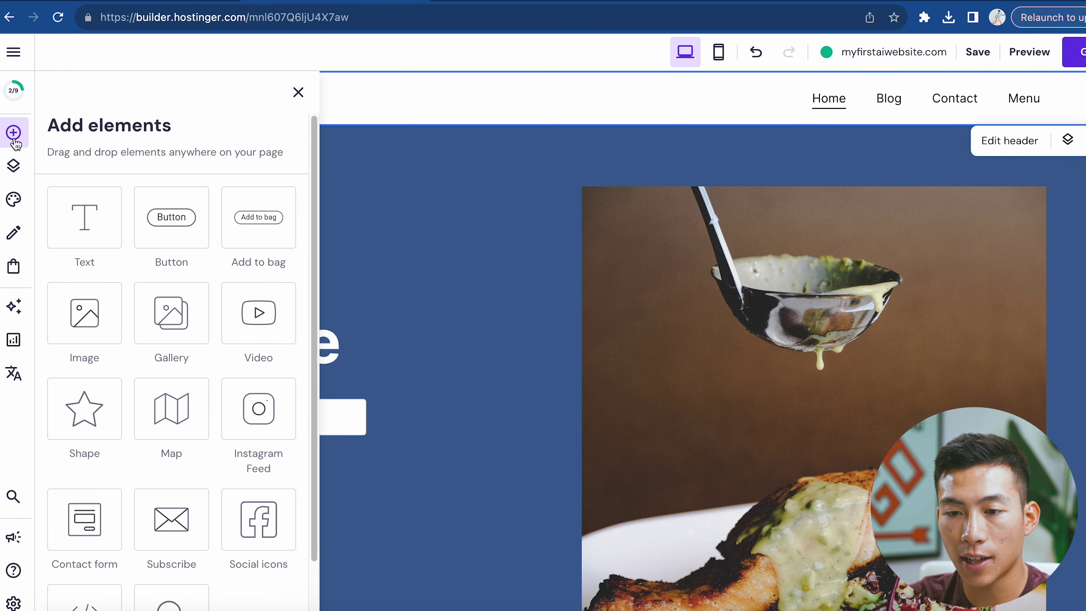
scroll(167, 429, "down", 3)
left_click(13, 165)
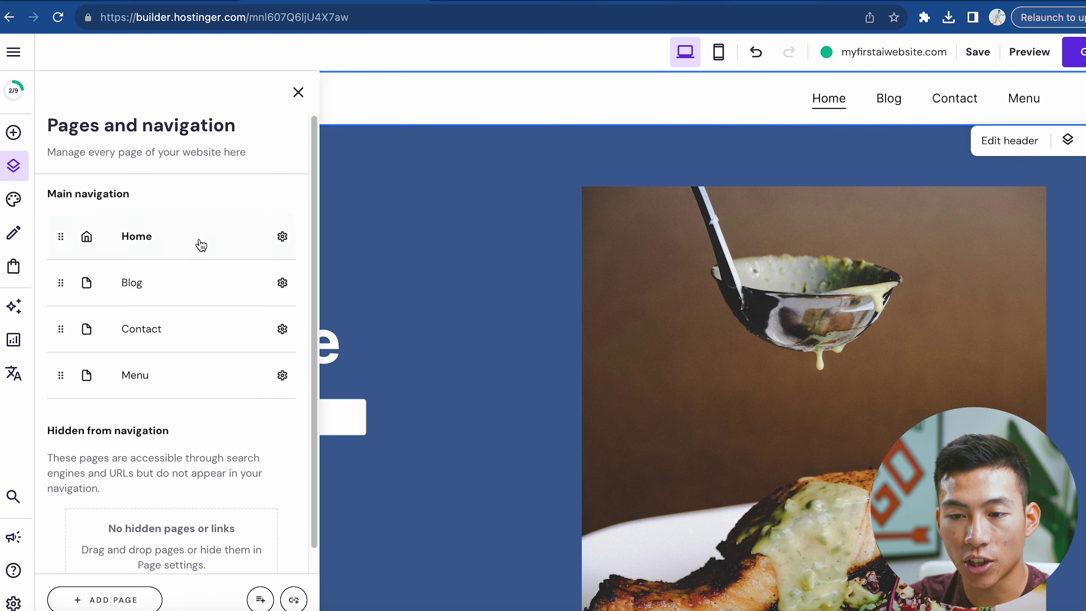
scroll(137, 327, "down", 1)
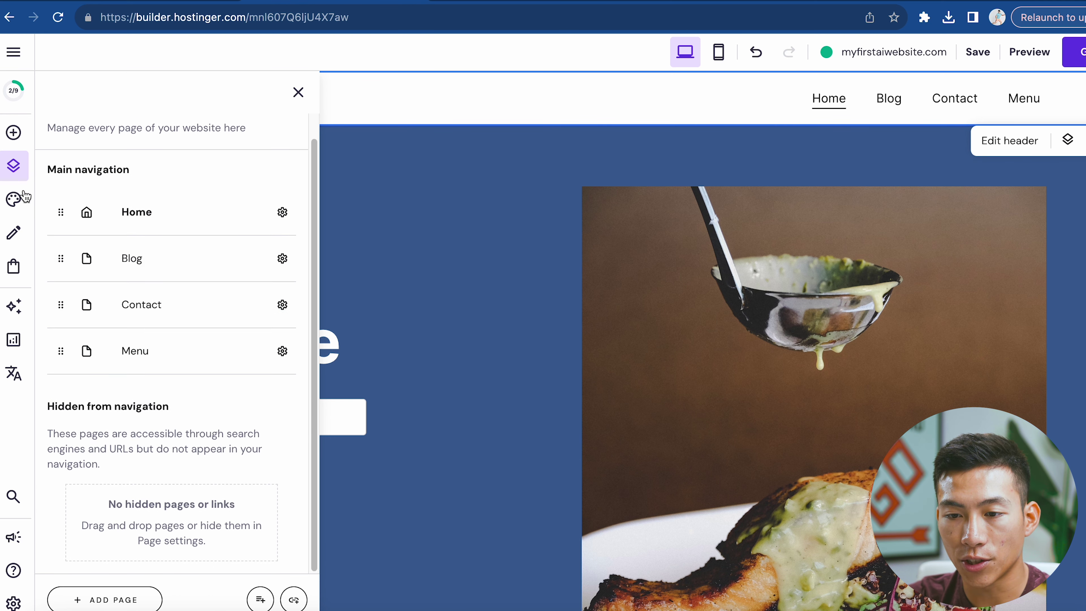
left_click(14, 198)
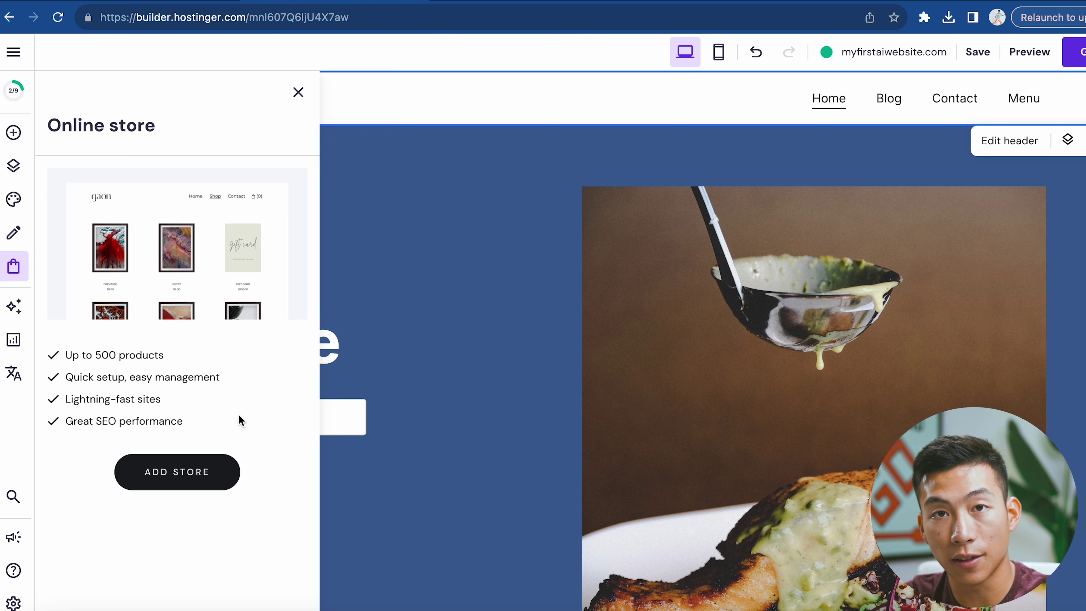
left_click(14, 306)
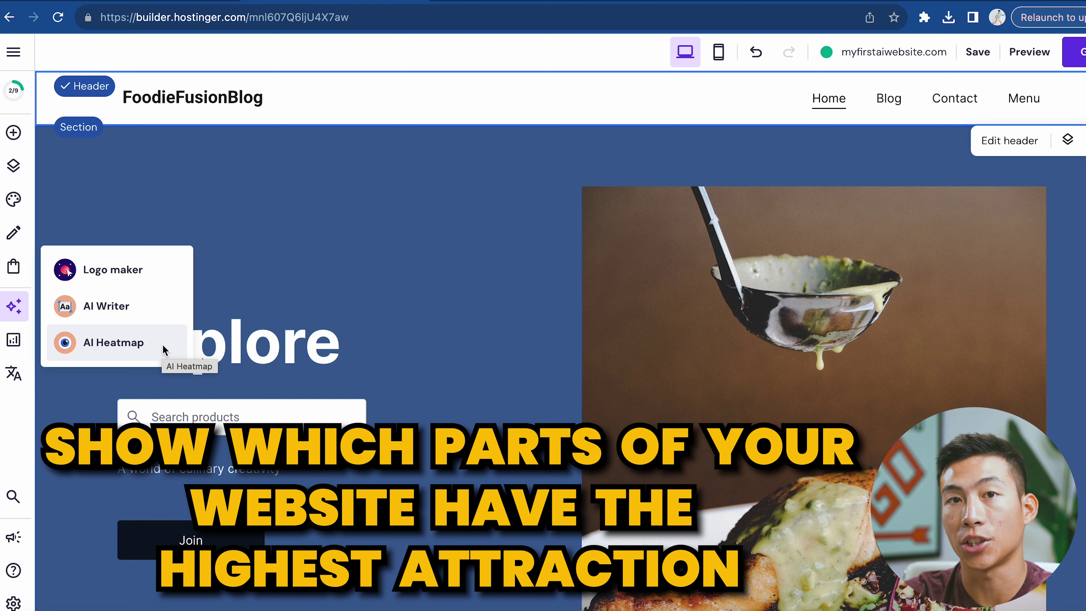
left_click(386, 329)
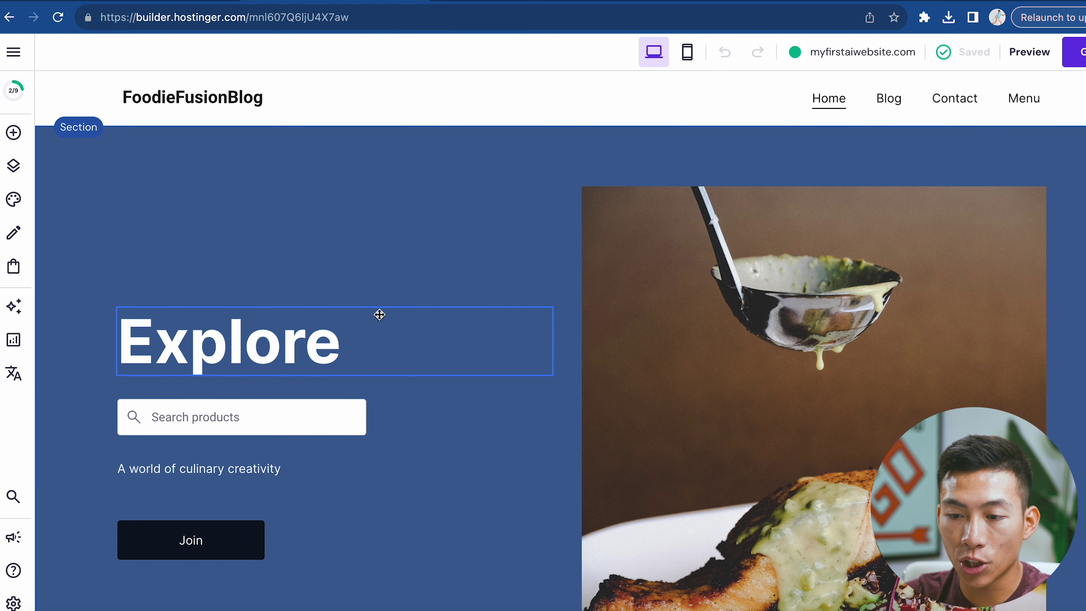
left_click(284, 340)
mouse_move(284, 340)
left_mouse_down()
mouse_move(291, 240)
mouse_move(290, 357)
mouse_move(290, 339)
left_mouse_up()
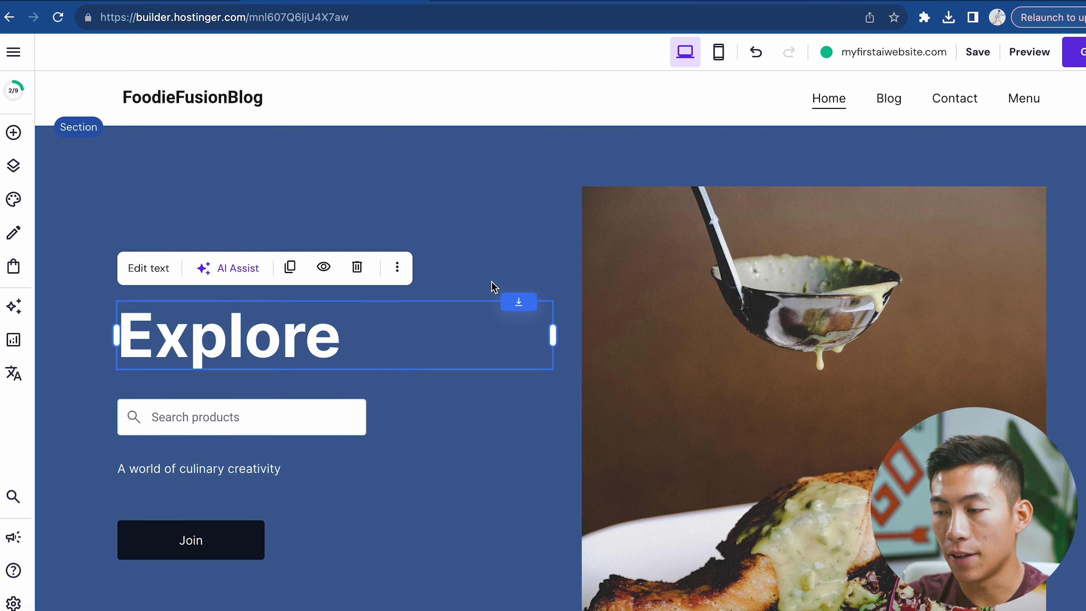
Step: Switch the editor to the mobile layout and scroll through the page
left_click(719, 52)
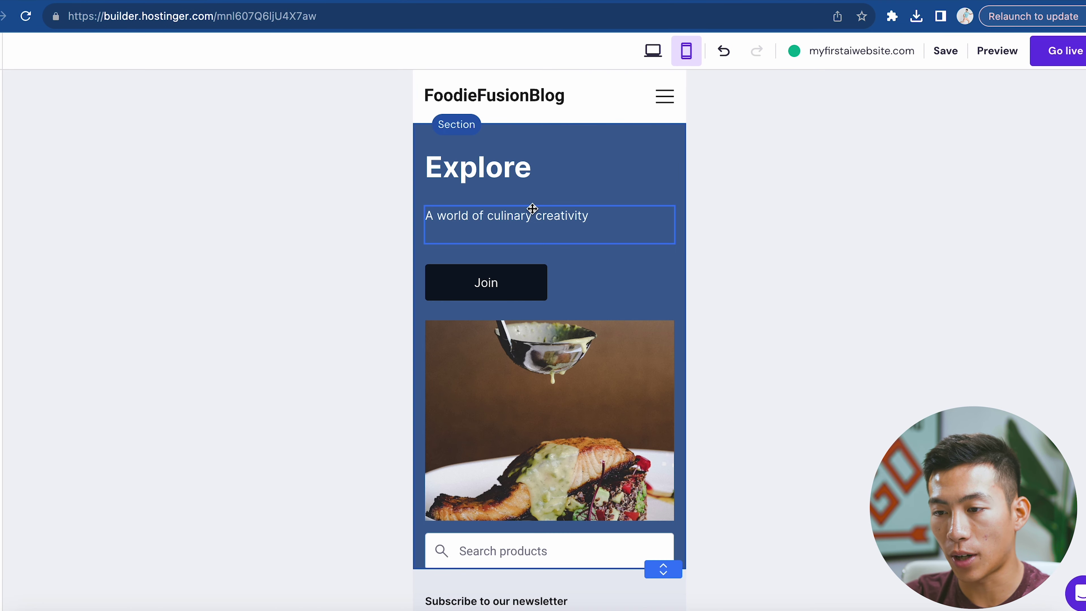
scroll(575, 305, "down", 5)
scroll(542, 303, "down", 2)
scroll(529, 417, "up", 8)
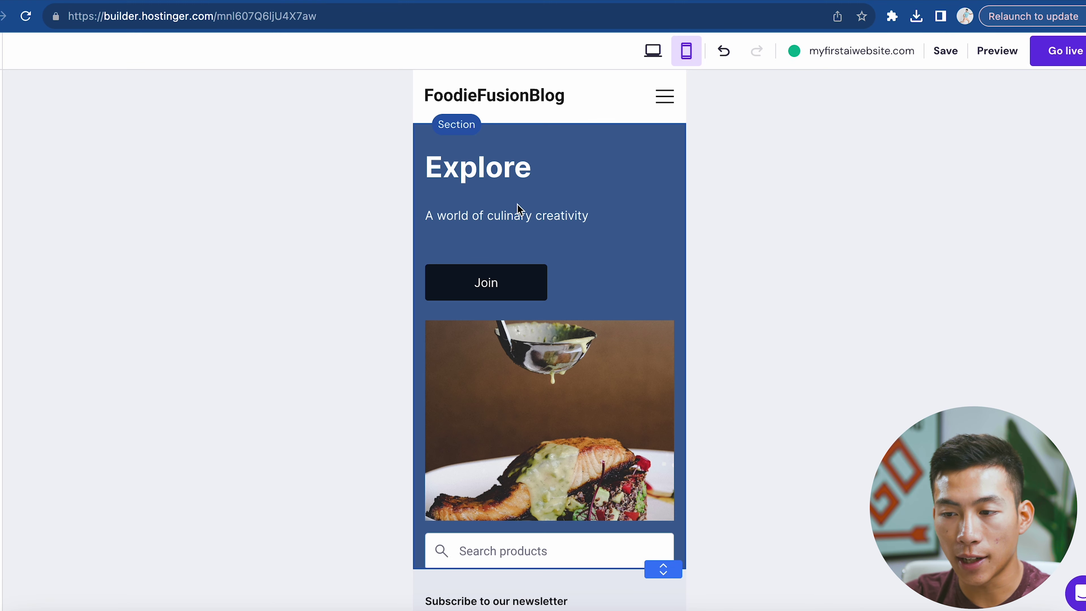
Step: Center-align the Explore heading and move the Join button to the hero's centre
mouse_move(507, 175)
left_mouse_down()
mouse_move(538, 184)
mouse_move(516, 156)
left_mouse_up()
right_click(515, 157)
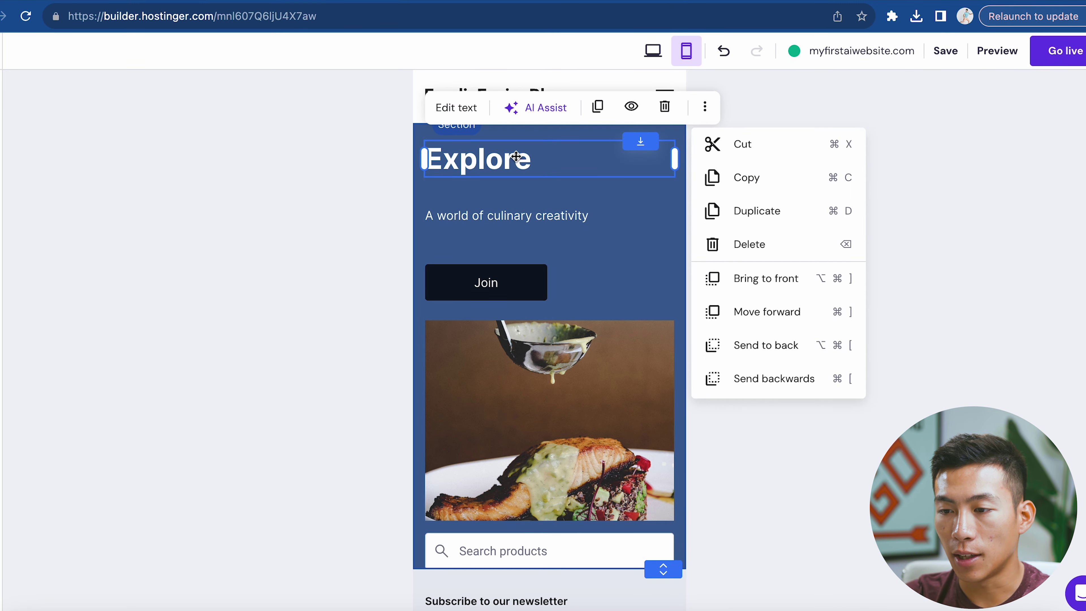
left_click(463, 111)
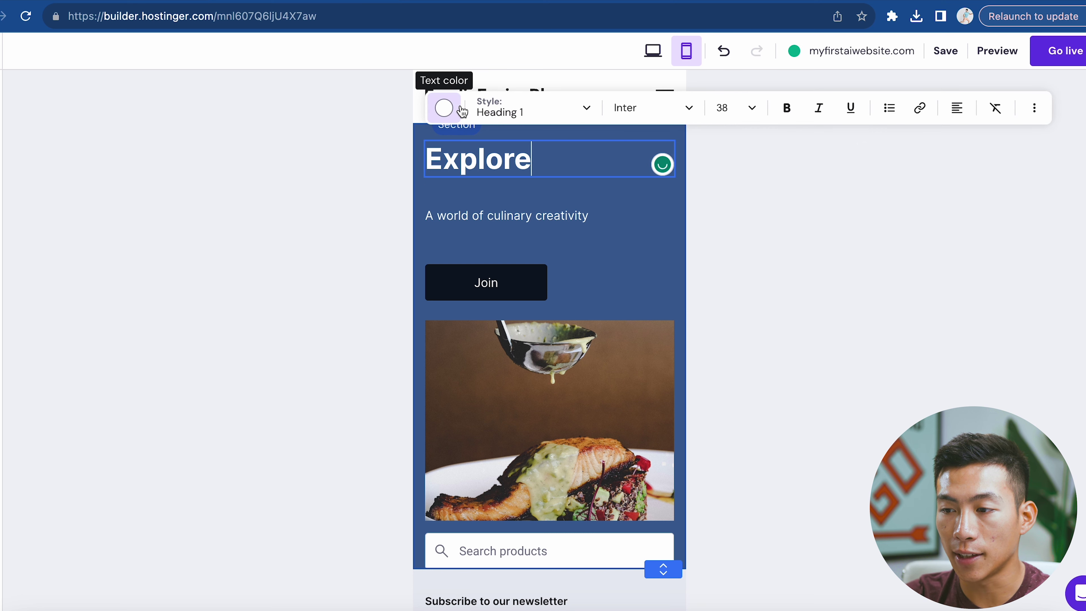
left_click(965, 114)
left_click(942, 142)
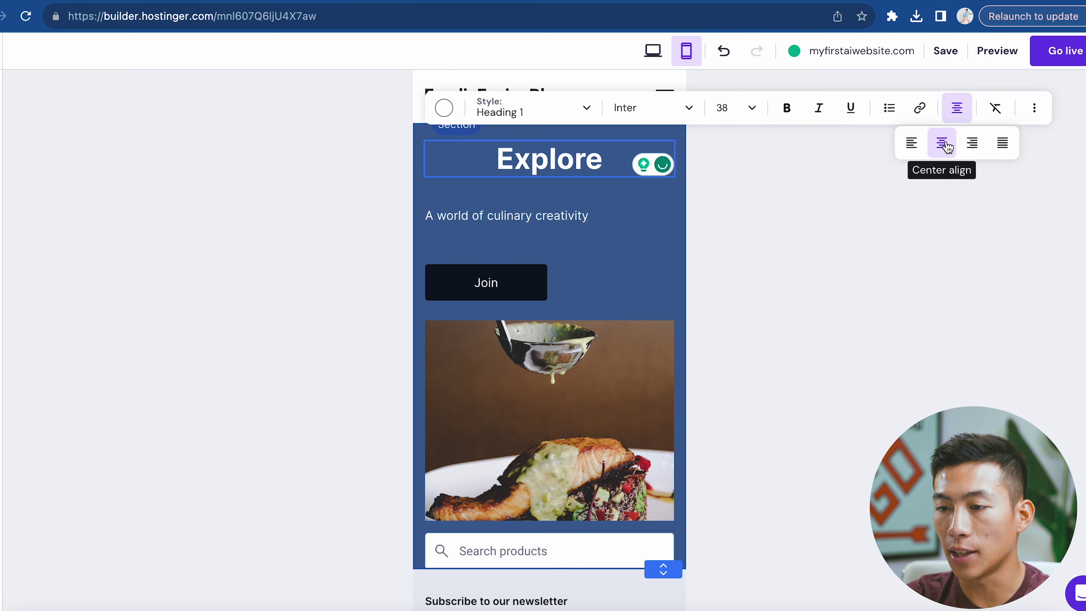
left_click(521, 284)
left_click_drag(506, 286, 570, 285)
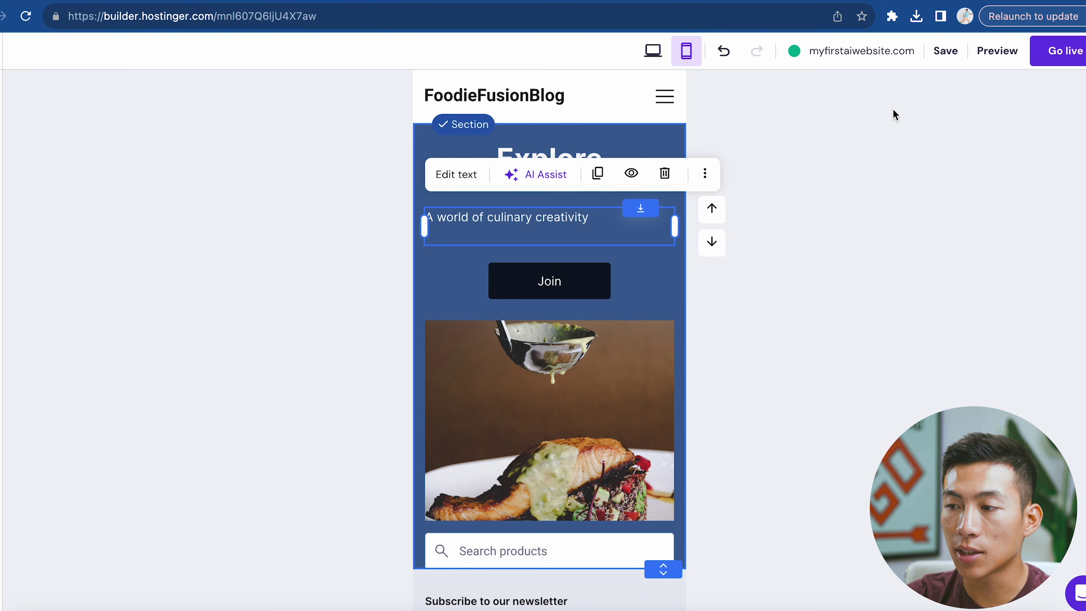
Step: Go live with FoodieFusionBlog, review the live page at myfirstaiwebsite.com, then close it
left_click(1059, 51)
left_click(1054, 196)
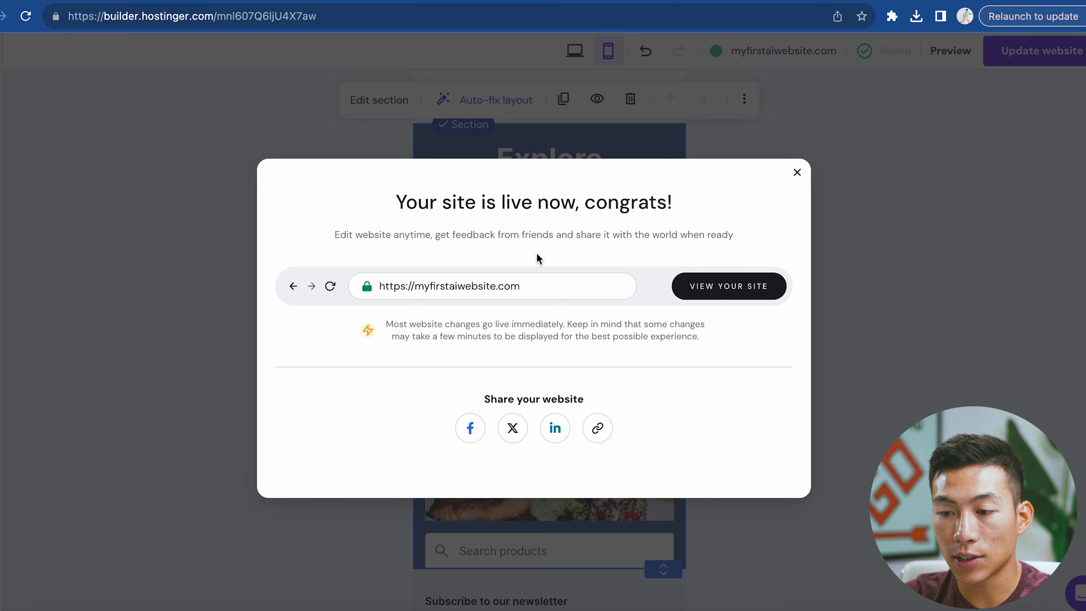
left_click(729, 285)
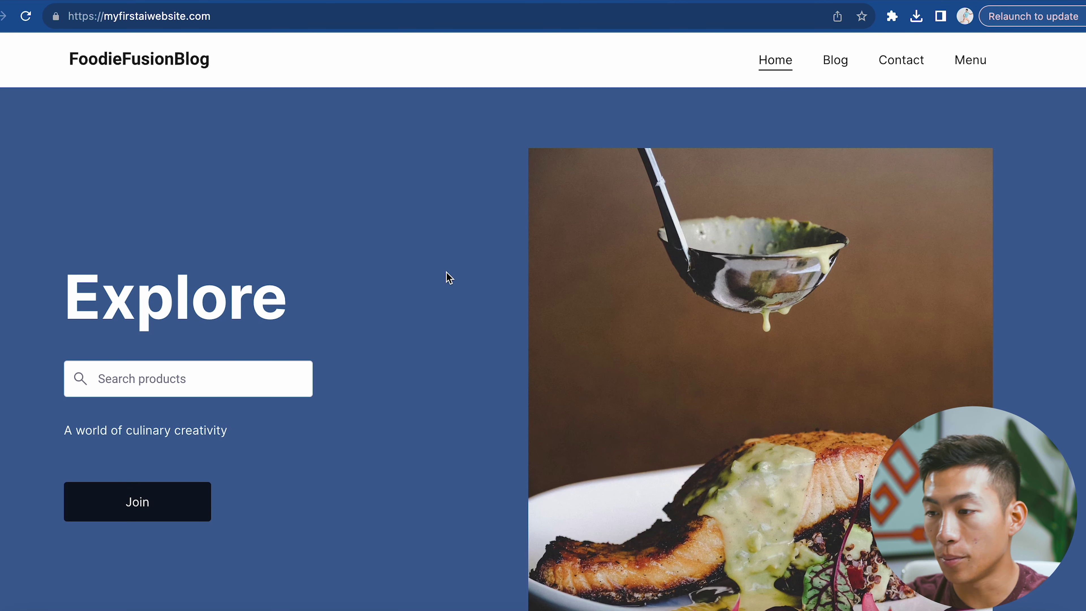
scroll(447, 277, "down", 8)
scroll(446, 277, "up", 8)
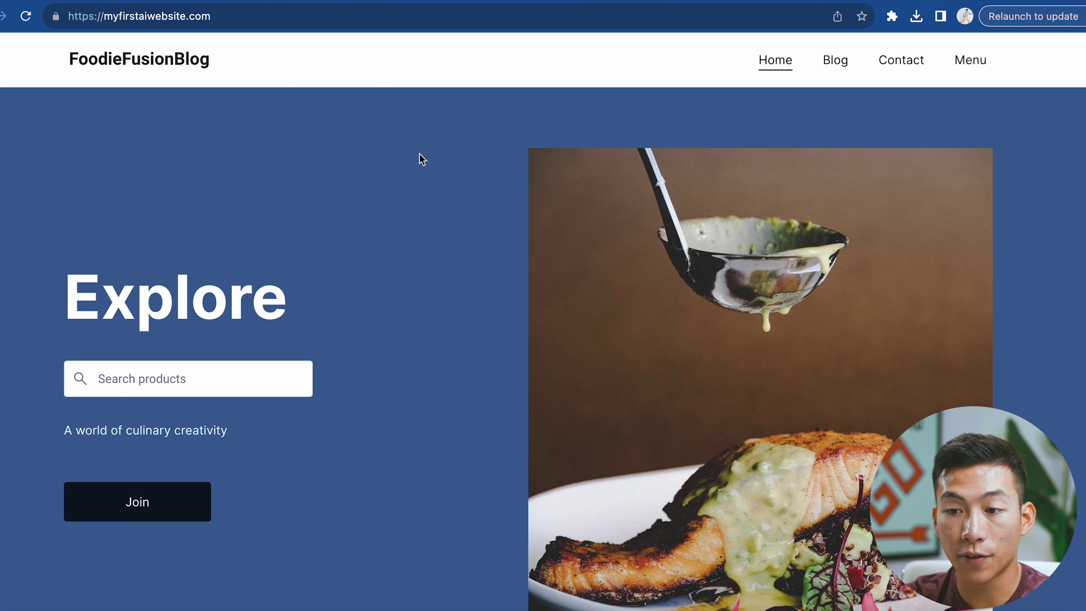
key("super+w")
Step: Switch the builder from the mobile preview back to the desktop view
left_click(581, 53)
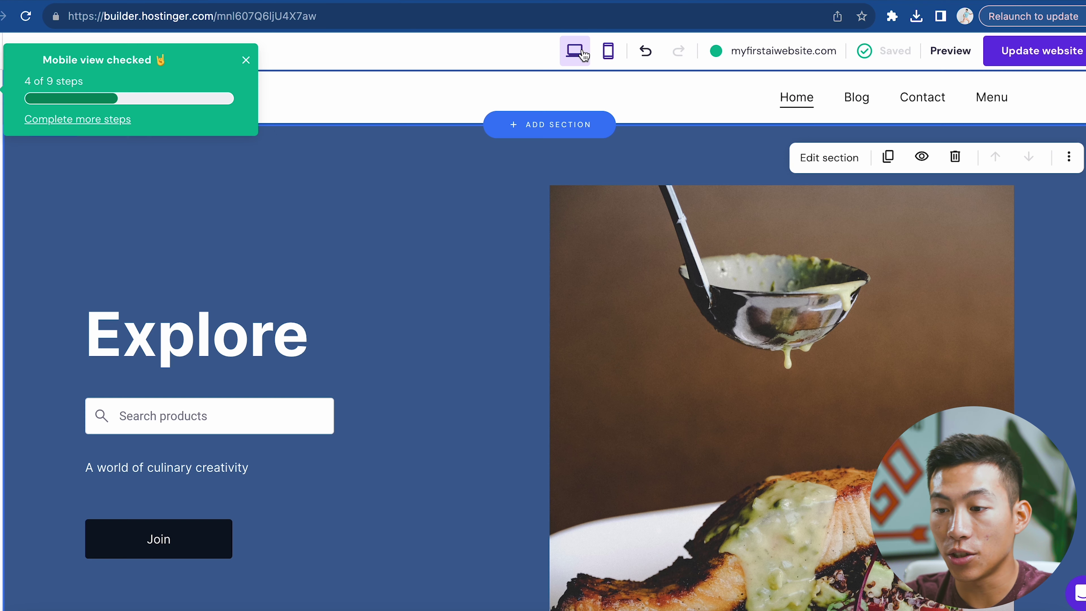